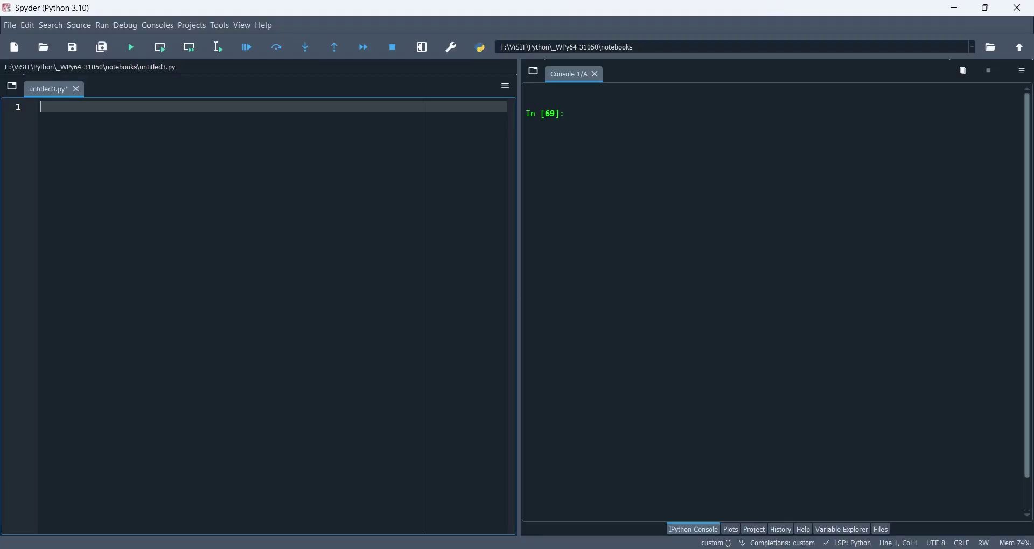
Import pandas as pd and read dataxy.xlsx into data with pd.read_excel
{"action": "type", "text": "import pa"}
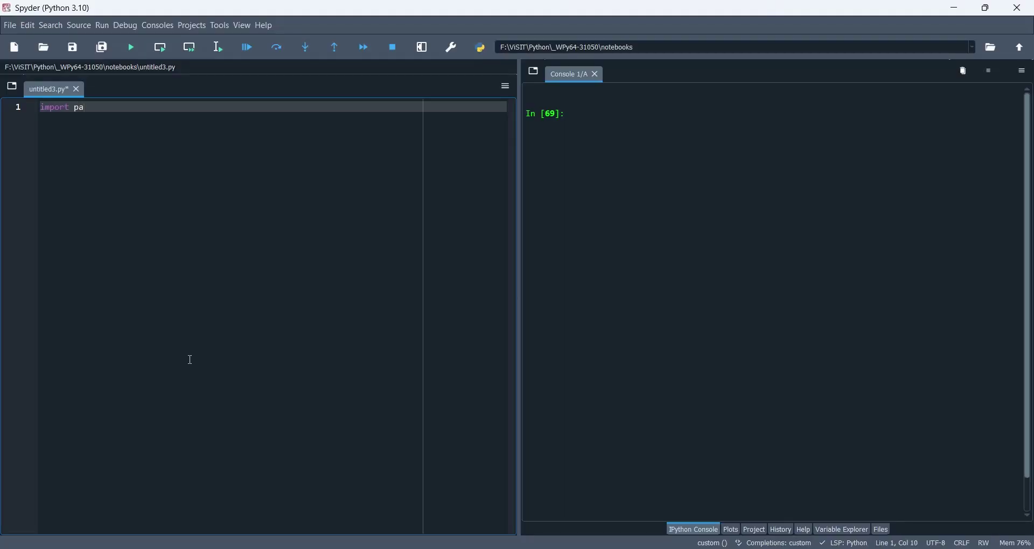
{"action": "type", "text": "ndas as pd"}
{"action": "key", "text": "Return"}
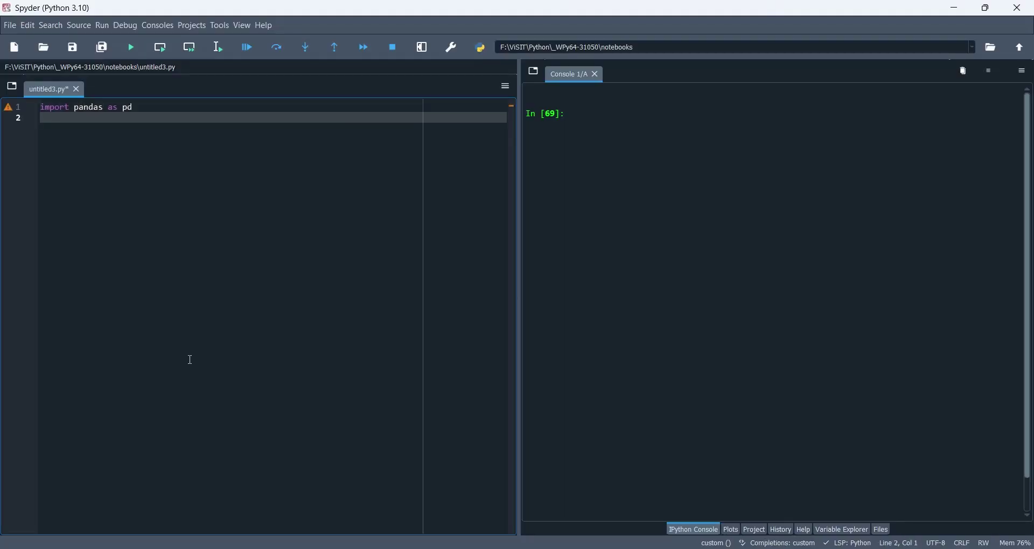
{"action": "type", "text": "data = pd.read"}
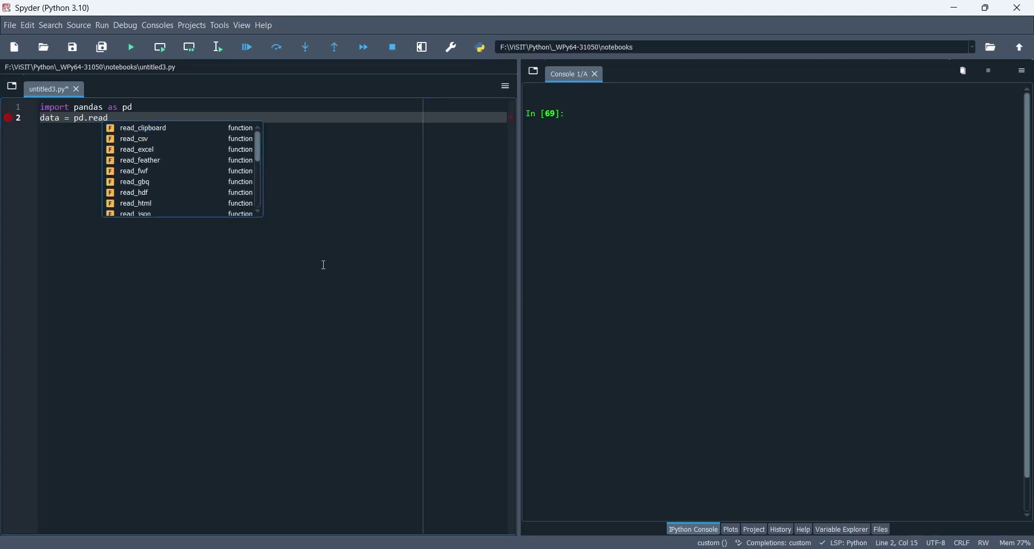
{"action": "left_click", "coordinate": [157, 151]}
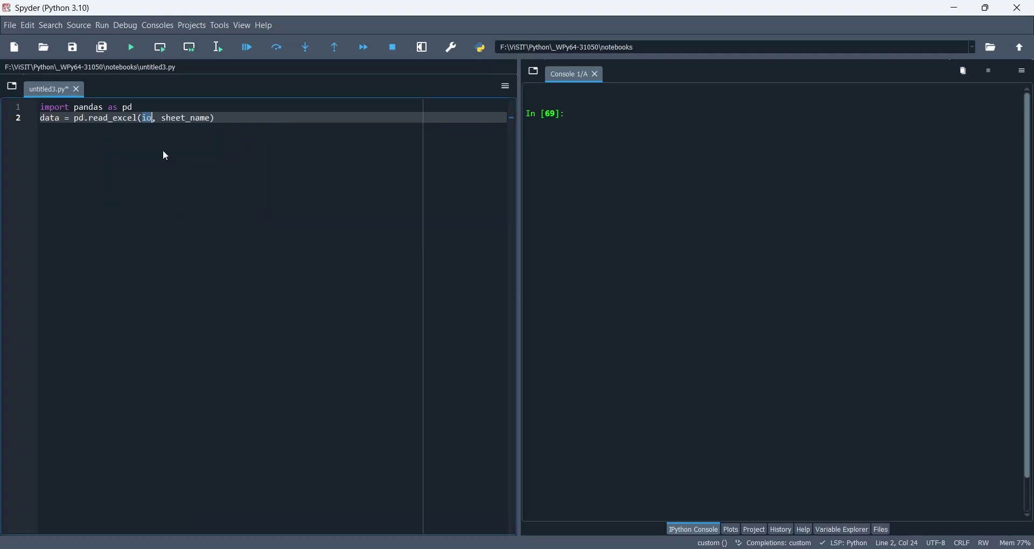
{"action": "key", "text": "shift+Tab"}
{"action": "key", "text": "shift+Tab"}
{"action": "type", "text": "r'"}
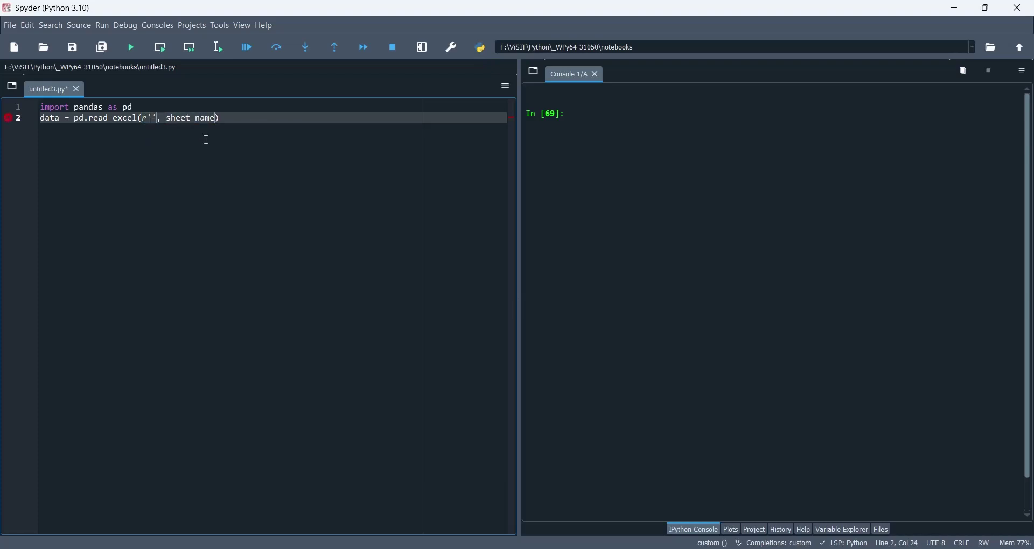
{"action": "type", "text": "F:\\ViSIT\\Power Bi\\Basic Statistics using Python\\dataxy.xlsx"}
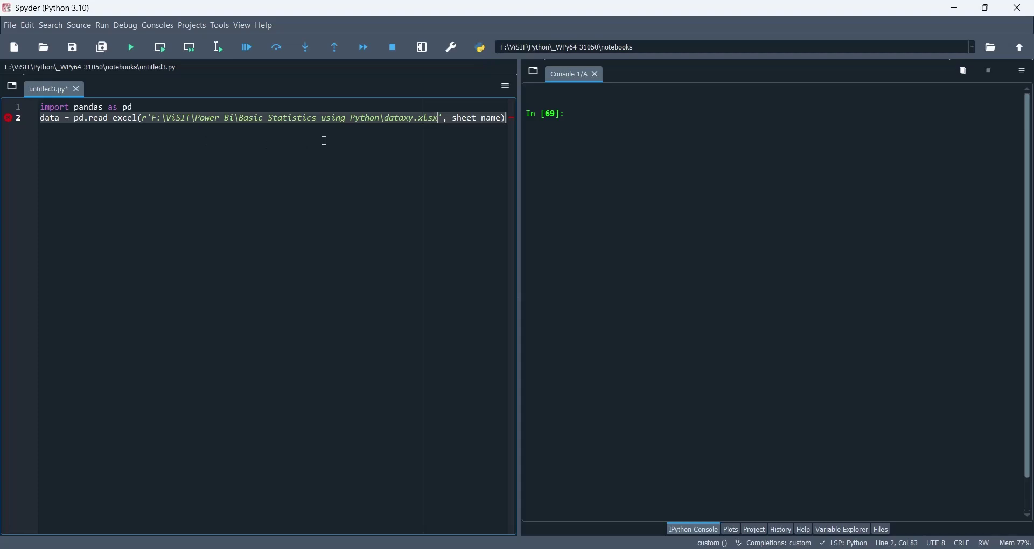
{"action": "key", "text": "Tab"}
{"action": "key", "text": "BackSpace"}
{"action": "key", "text": "BackSpace"}
{"action": "key", "text": "BackSpace"}
Add print(data) and run the script to show the 29-row No, x, y table
{"action": "key", "text": "End"}
{"action": "key", "text": "Return"}
{"action": "type", "text": "print(data"}
{"action": "left_click", "coordinate": [132, 47]}
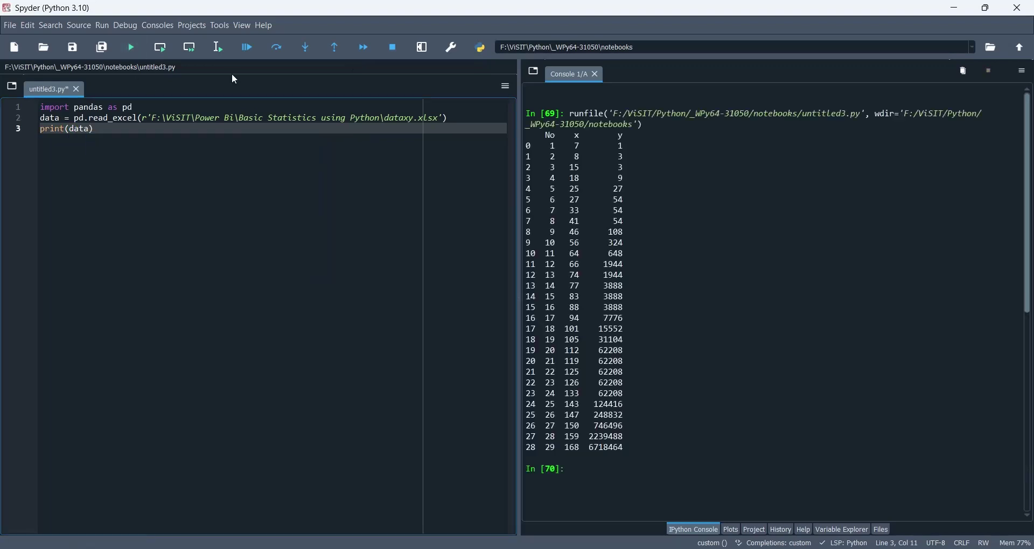
{"action": "left_click_drag", "start_coordinate": [526, 135], "coordinate": [630, 451]}
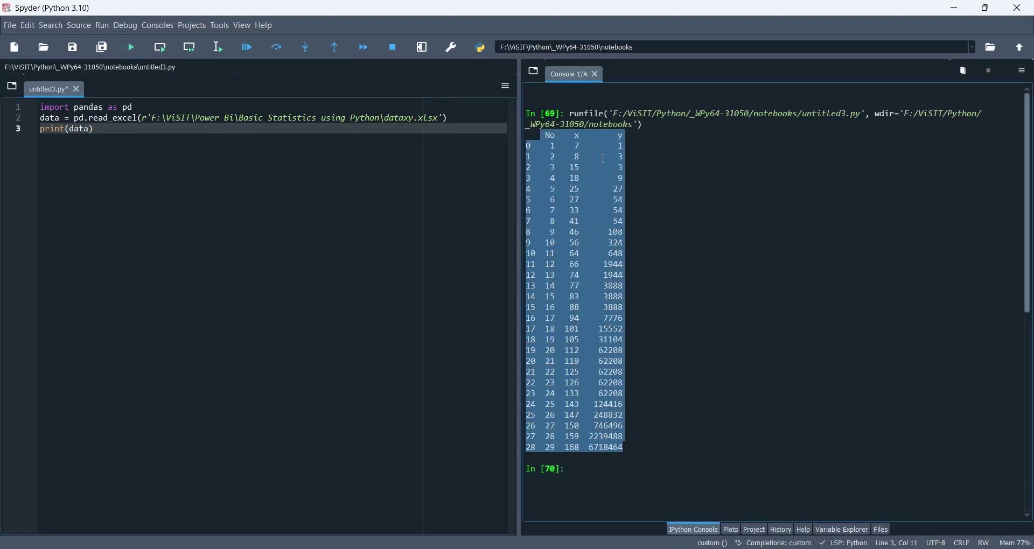
Import statistics as st and compute xmean = st.mean(data['x'].values.tolist())
{"action": "left_click", "coordinate": [144, 201]}
{"action": "key", "text": "Return"}
{"action": "key", "text": "Return"}
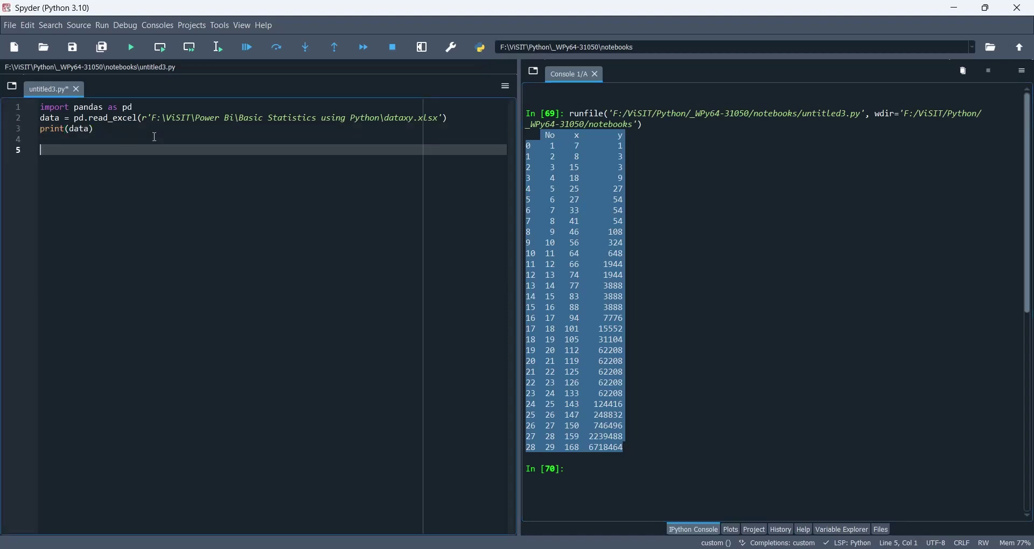
{"action": "type", "text": "import statistics as st"}
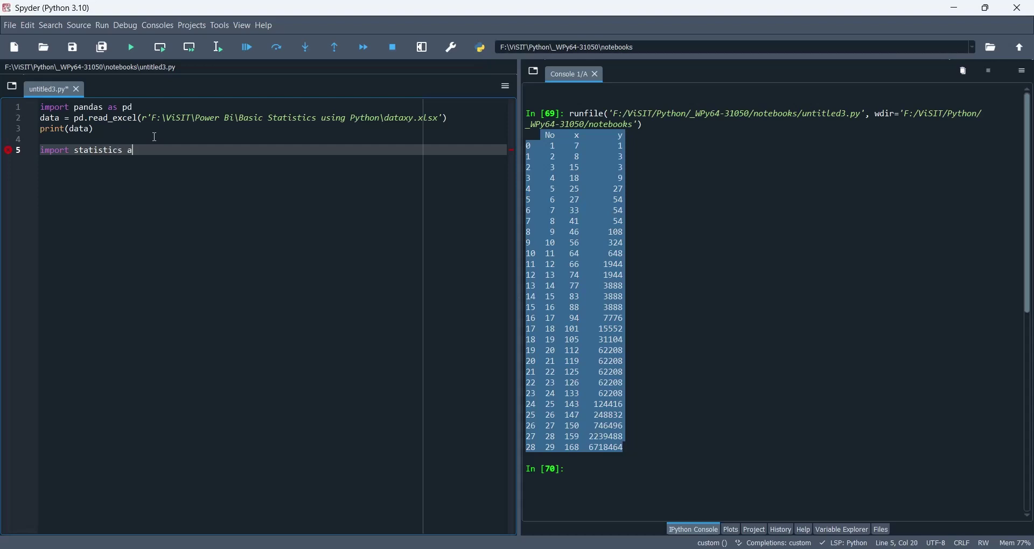
{"action": "key", "text": "Return"}
{"action": "key", "text": "Return"}
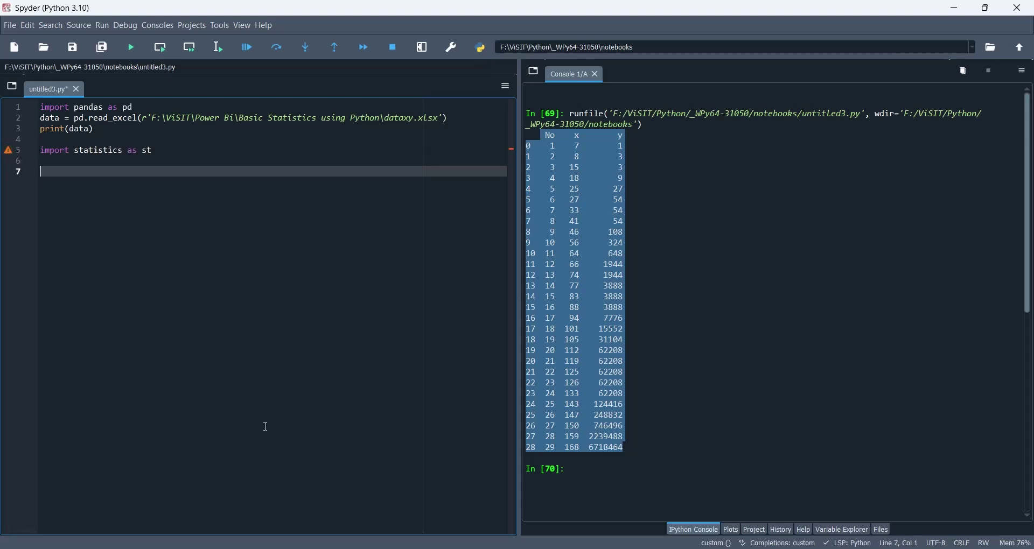
{"action": "type", "text": "xmean = st.mean"}
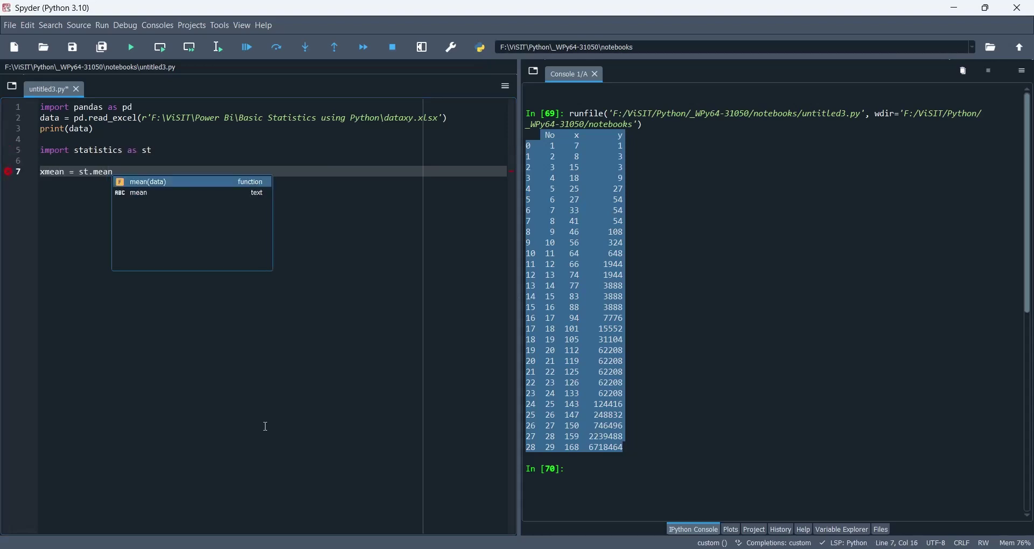
{"action": "key", "text": "Return"}
{"action": "type", "text": "("}
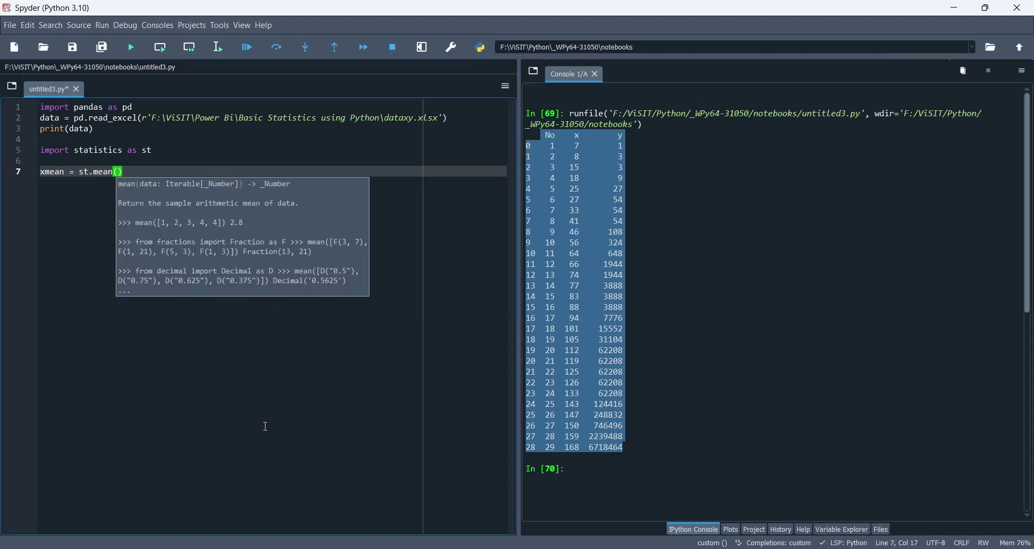
{"action": "type", "text": "data"}
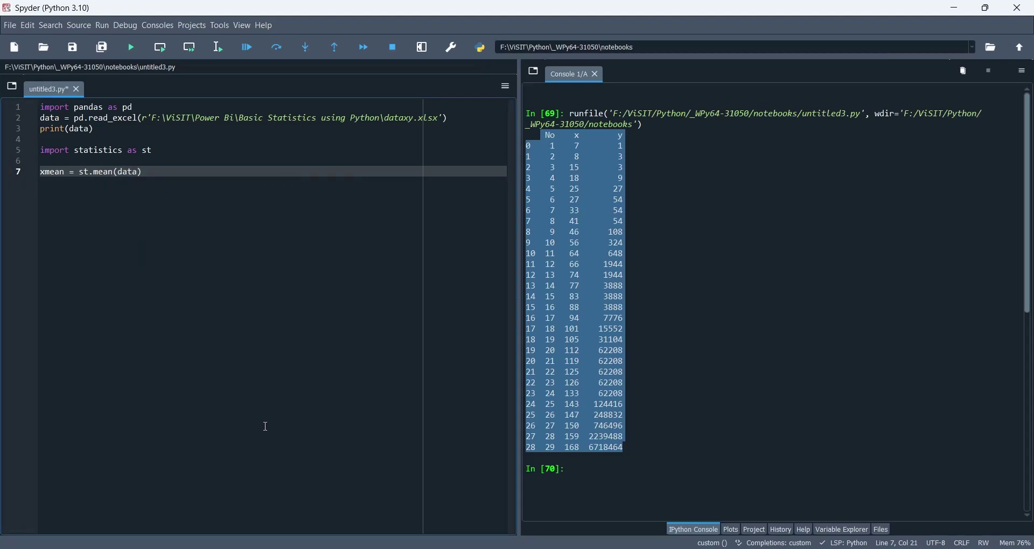
{"action": "type", "text": "['x']"}
{"action": "double_click", "coordinate": [575, 135]}
{"action": "type", "text": ".values.tolist())"}
{"action": "key", "text": "Return"}
Replace print(data) with print(xmean) and run the script to check the x mean
{"action": "left_click_drag", "start_coordinate": [95, 129], "coordinate": [38, 133]}
{"action": "key", "text": "BackSpace"}
{"action": "key", "text": "Delete"}
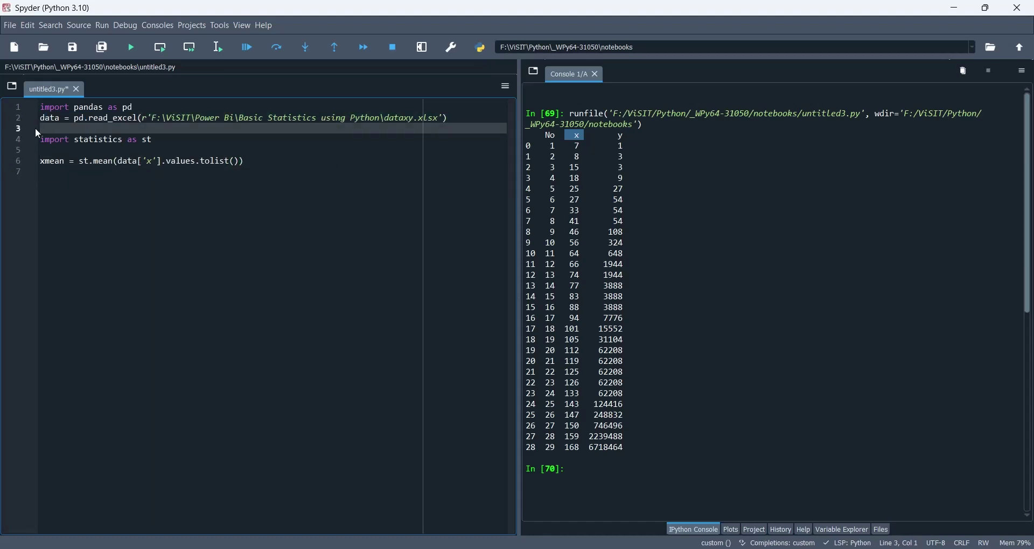
{"action": "left_click", "coordinate": [48, 175]}
{"action": "type", "text": "print(xmean"}
{"action": "left_click", "coordinate": [132, 48]}
{"action": "left_click_drag", "start_coordinate": [528, 493], "coordinate": [618, 497]}
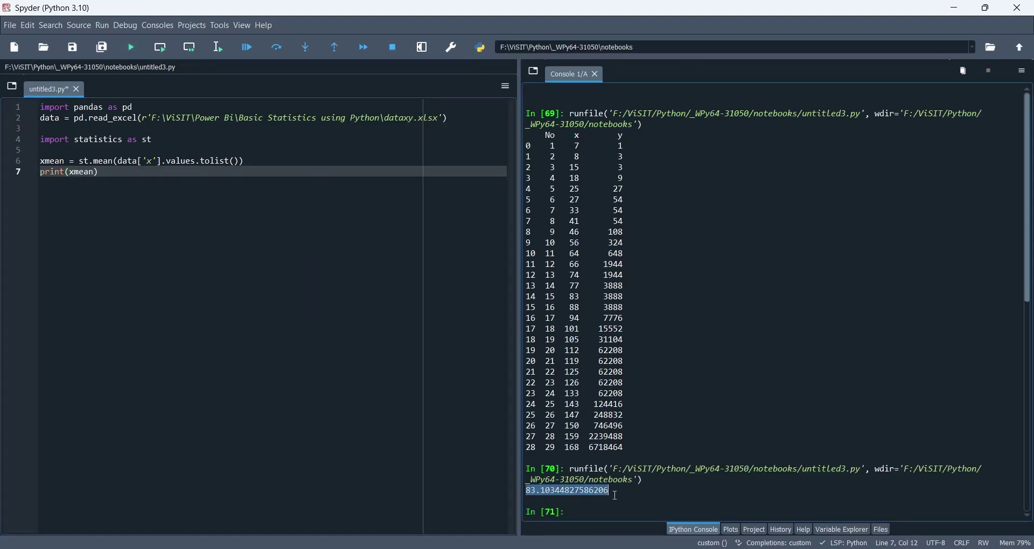
Duplicate the xmean line into ymean computed from the y column
{"action": "triple_click", "coordinate": [238, 162]}
{"action": "key", "text": "ctrl+c"}
{"action": "triple_click", "coordinate": [56, 174]}
{"action": "key", "text": "ctrl+v"}
{"action": "left_click", "coordinate": [43, 173]}
{"action": "key", "text": "Delete"}
{"action": "type", "text": "y"}
{"action": "left_click", "coordinate": [151, 172]}
{"action": "type", "text": "y"}
{"action": "left_click", "coordinate": [247, 173]}
{"action": "key", "text": "Return"}
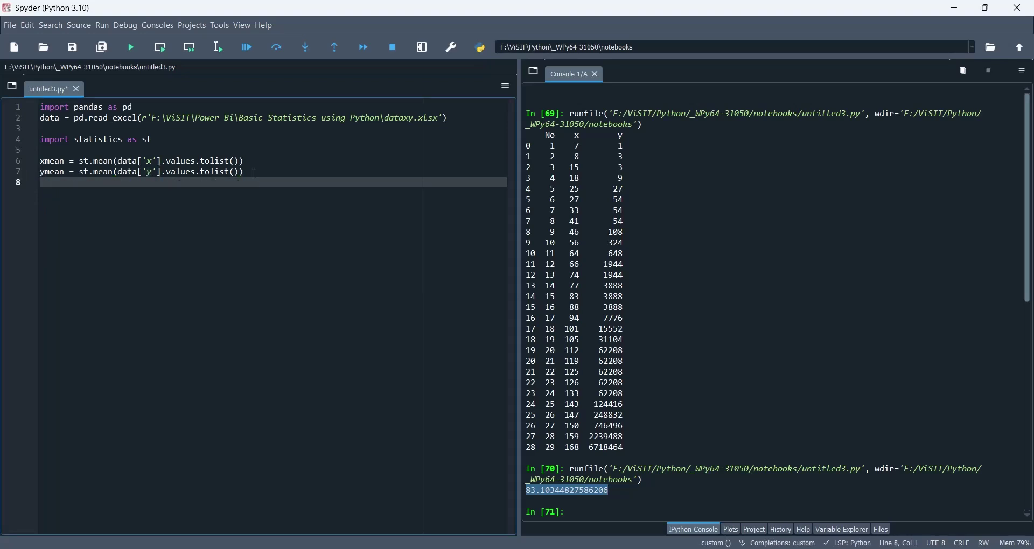
Build a 'mean' DataFrame row from xmean and ymean, print it and run (x 83.103448, y 360689.827586)
{"action": "type", "text": "mean = pd.DataFrame([['mean',xmean,y"}
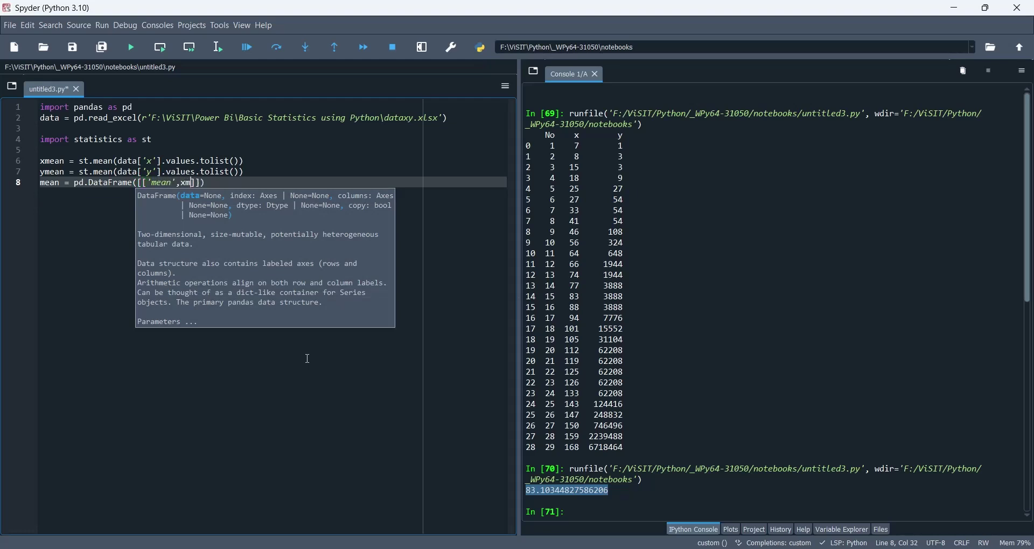
{"action": "type", "text": "mean"}
{"action": "key", "text": "Return"}
{"action": "type", "text": "print(p"}
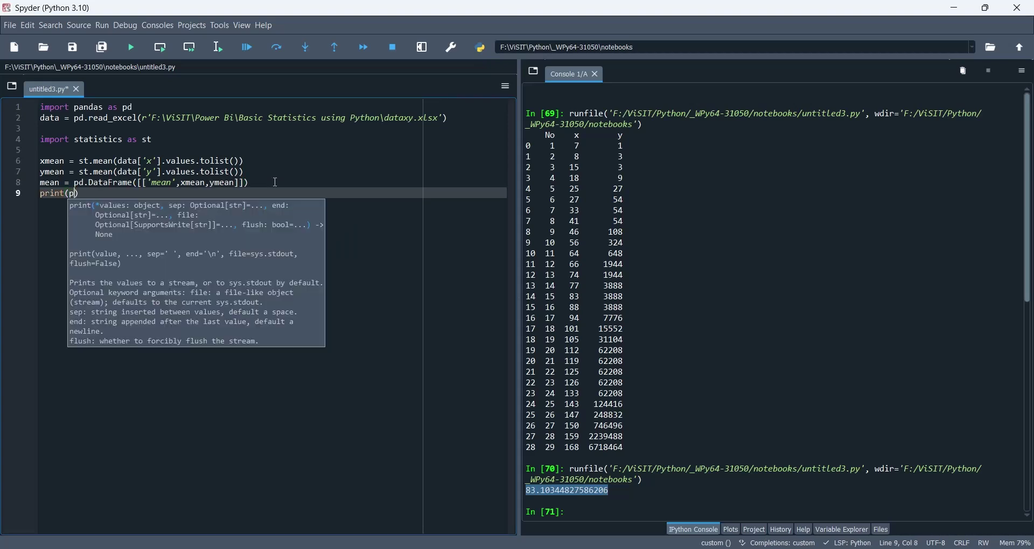
{"action": "key", "text": "BackSpace"}
{"action": "type", "text": "mean"}
{"action": "left_click", "coordinate": [132, 48]}
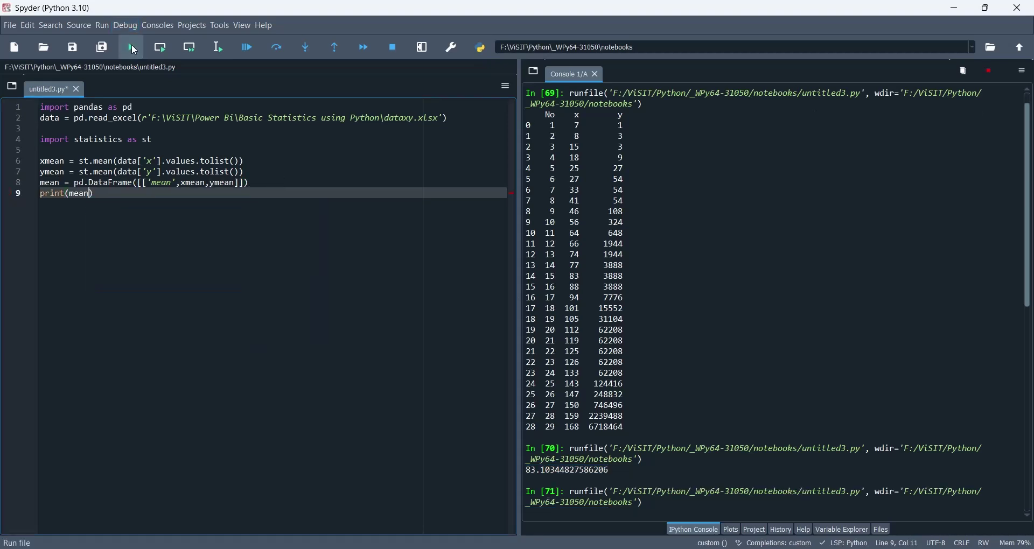
{"action": "left_click_drag", "start_coordinate": [555, 481], "coordinate": [693, 496]}
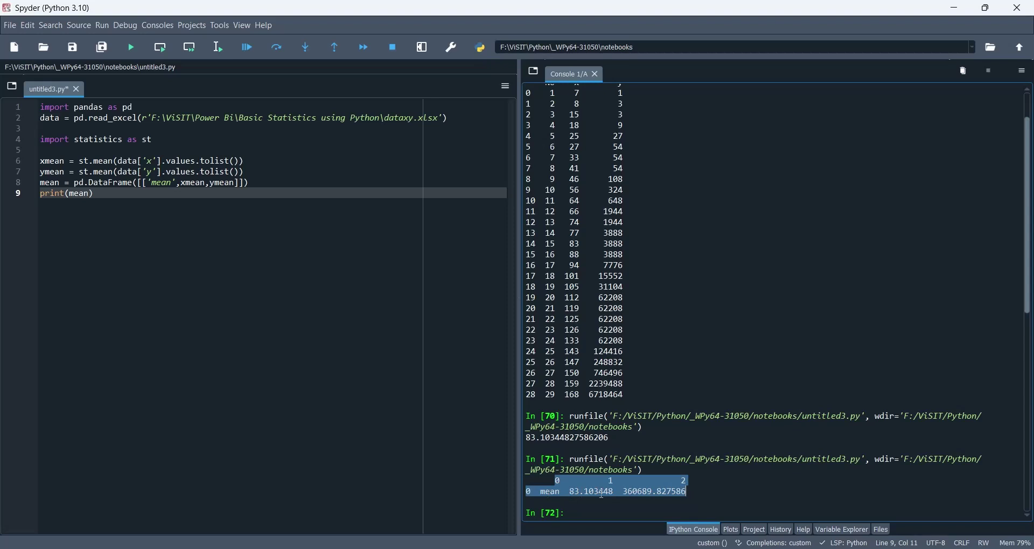
Delete print(mean) and paste a copy of the three-line mean block for the mode statistic
{"action": "left_click", "coordinate": [235, 197]}
{"action": "key", "text": "Up"}
{"action": "key", "text": "Down"}
{"action": "key", "text": "shift+Home"}
{"action": "key", "text": "BackSpace"}
{"action": "left_click_drag", "start_coordinate": [253, 191], "coordinate": [41, 160]}
{"action": "key", "text": "ctrl+c"}
{"action": "left_click", "coordinate": [52, 205]}
{"action": "key", "text": "Return"}
{"action": "key", "text": "ctrl+v"}
{"action": "left_click", "coordinate": [52, 205]}
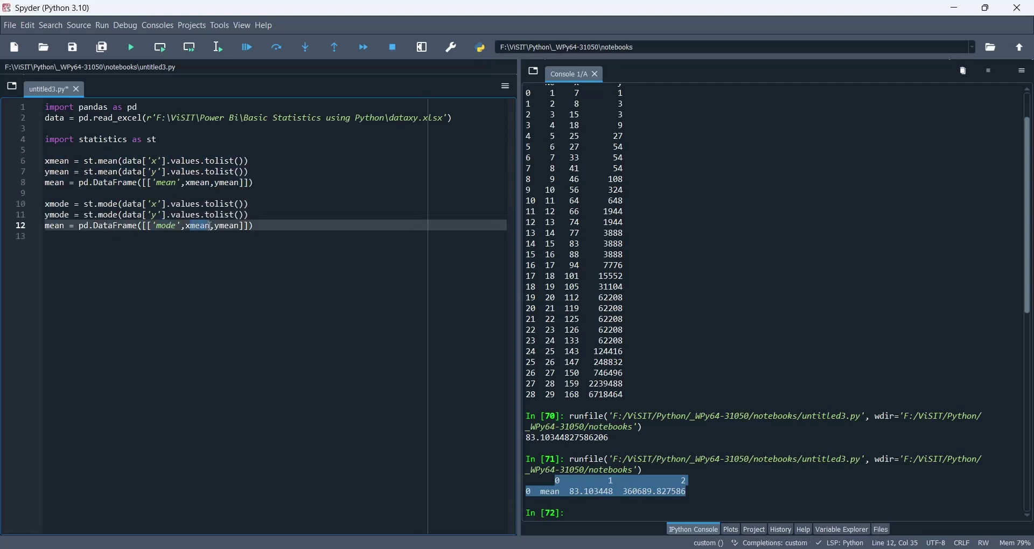
Copy the mode block and turn the copy into a median block
{"action": "left_click_drag", "start_coordinate": [255, 226], "coordinate": [43, 205]}
{"action": "key", "text": "ctrl+c"}
{"action": "left_click", "coordinate": [49, 237]}
{"action": "key", "text": "Return"}
{"action": "key", "text": "ctrl+v"}
{"action": "left_click_drag", "start_coordinate": [70, 248], "coordinate": [52, 248]}
{"action": "type", "text": "median"}
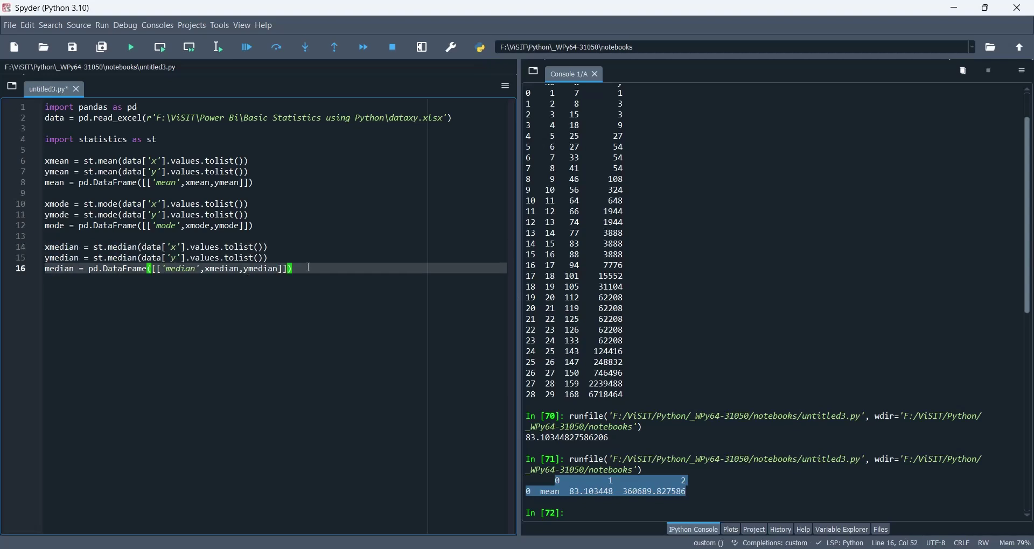
Copy the median block into an 'sd' block using st.stdev with xsd and ysd
{"action": "left_click_drag", "start_coordinate": [293, 269], "coordinate": [45, 248]}
{"action": "key", "text": "ctrl+c"}
{"action": "left_click", "coordinate": [123, 325]}
{"action": "key", "text": "ctrl+v"}
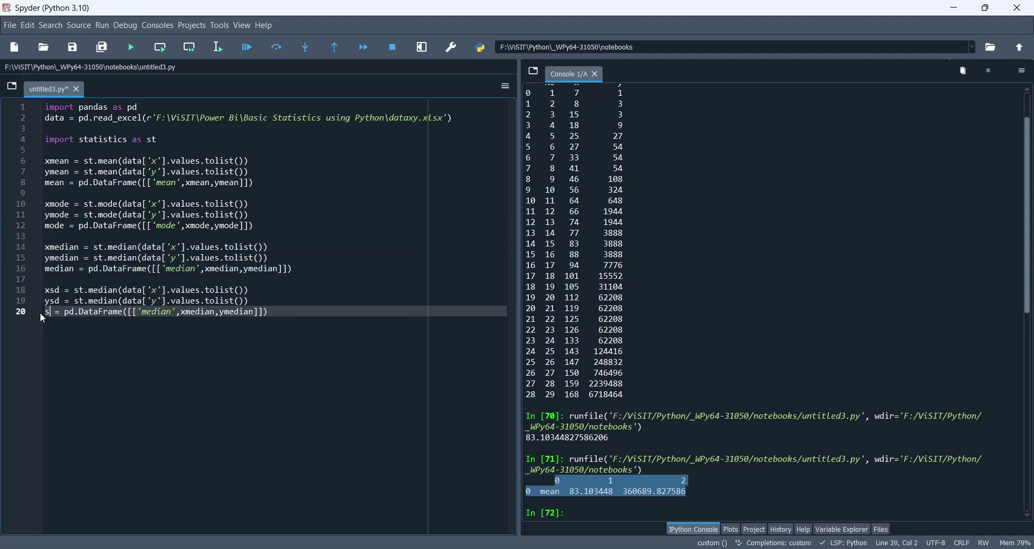
{"action": "left_click_drag", "start_coordinate": [284, 312], "coordinate": [153, 312]}
{"action": "type", "text": "'sd',xsd,ysd"}
{"action": "left_click", "coordinate": [106, 292]}
{"action": "double_click", "coordinate": [106, 291]}
{"action": "type", "text": "st"}
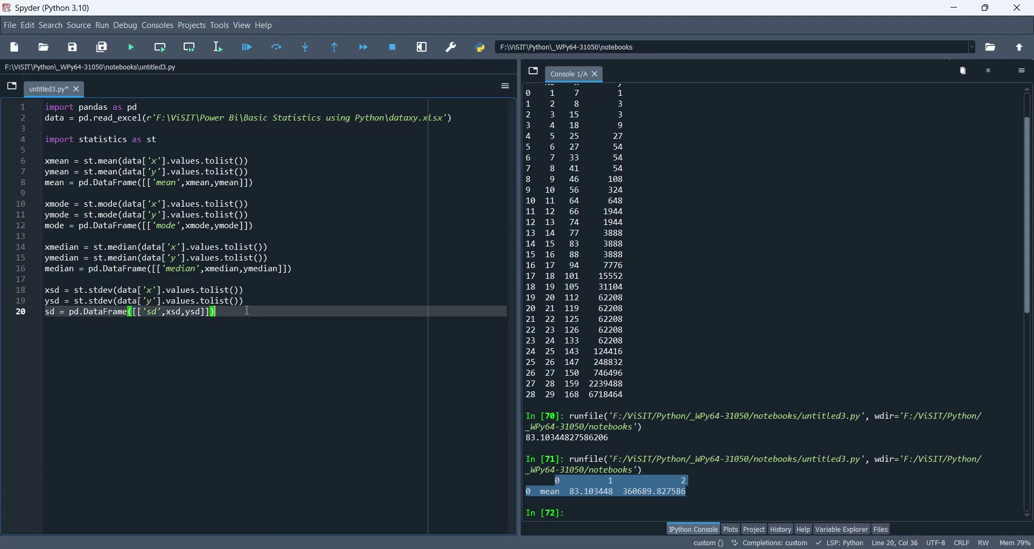
{"action": "key", "text": "ctrl+v"}
Turn a copy of the sd block into a 'var' block using st.variance
{"action": "key", "text": "Delete"}
{"action": "key", "text": "Delete"}
{"action": "type", "text": "var"}
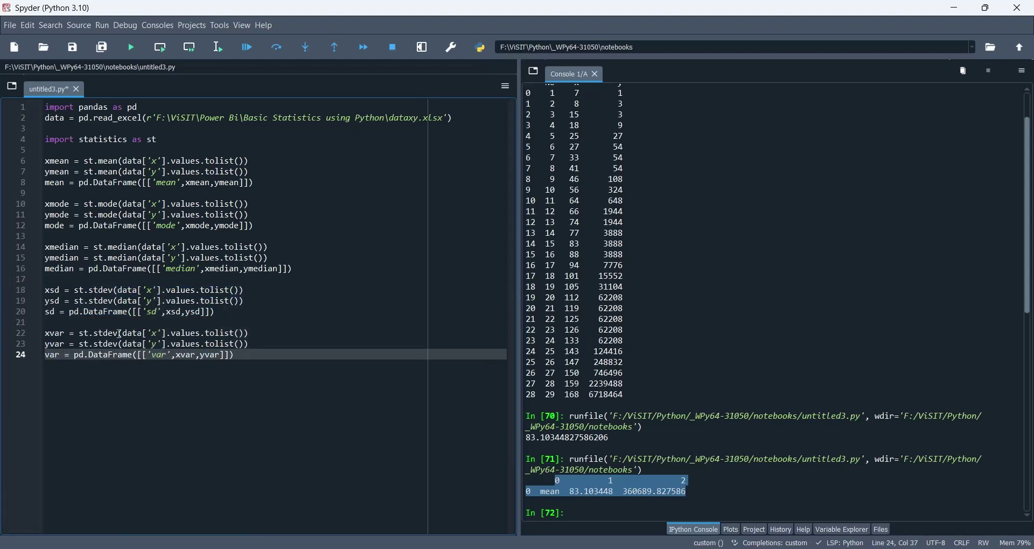
{"action": "double_click", "coordinate": [105, 333]}
{"action": "type", "text": "var"}
Combine mean, mode, median, sd and var with pd.concat into df, print df and run
{"action": "left_click", "coordinate": [128, 345]}
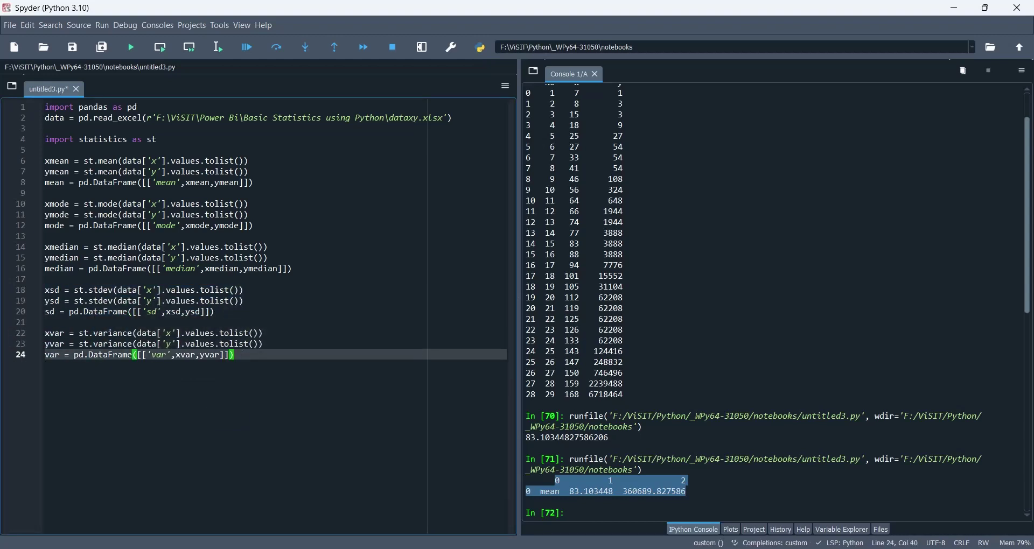
{"action": "key", "text": "Return"}
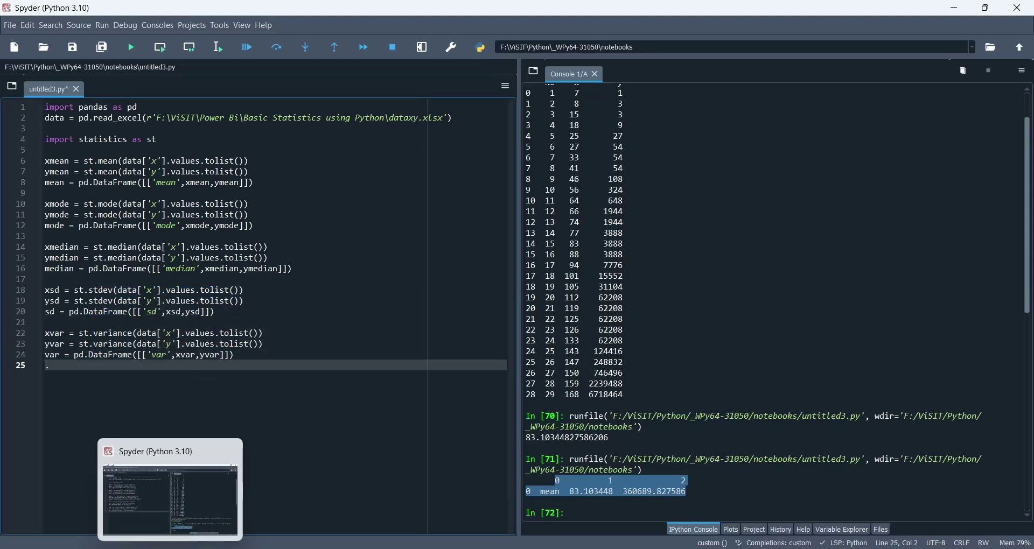
{"action": "key", "text": "BackSpace"}
{"action": "key", "text": "Return"}
{"action": "type", "text": "df = pd.con"}
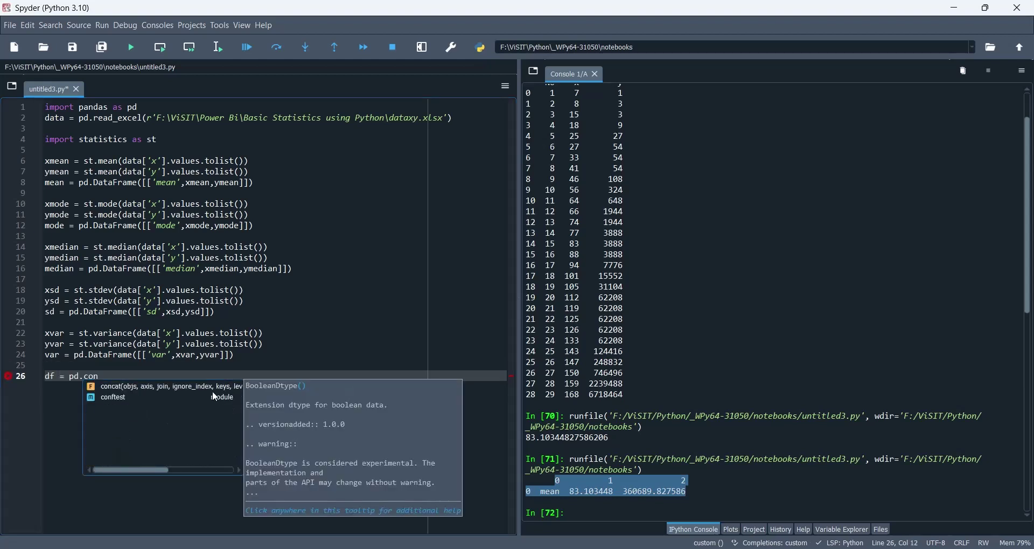
{"action": "type", "text": "cat"}
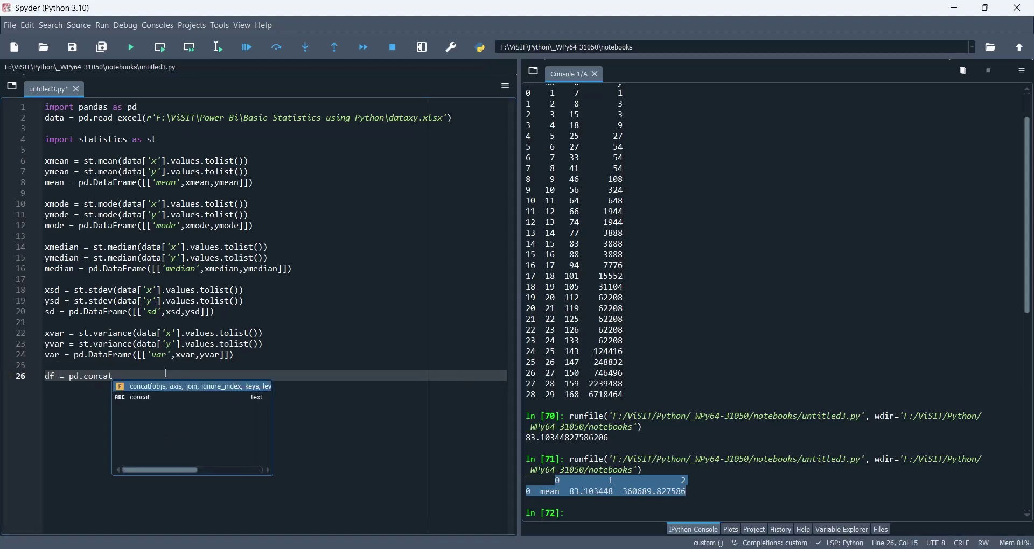
{"action": "type", "text": "([mean,mode,median"}
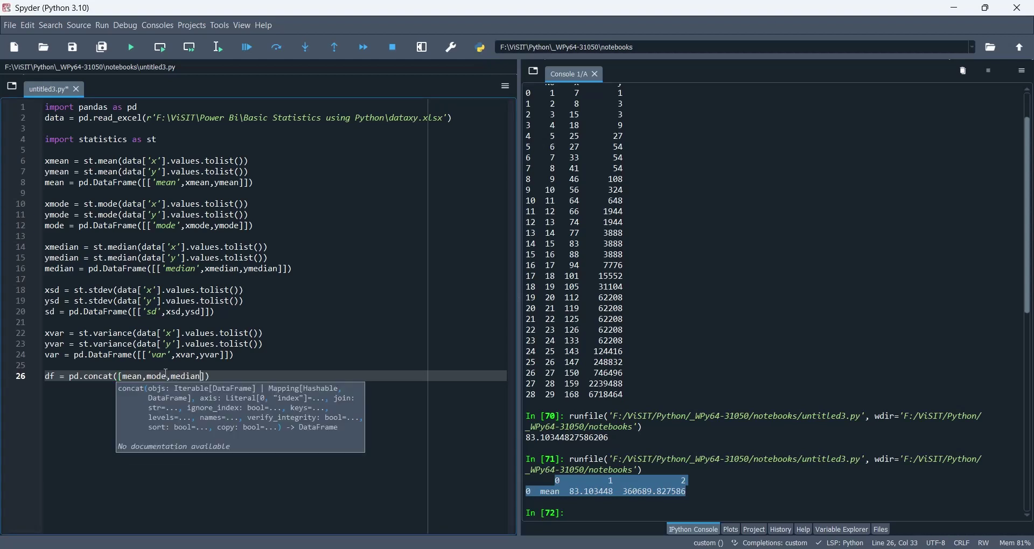
{"action": "type", "text": ",sd,var])"}
{"action": "key", "text": "Return"}
{"action": "type", "text": "print(df"}
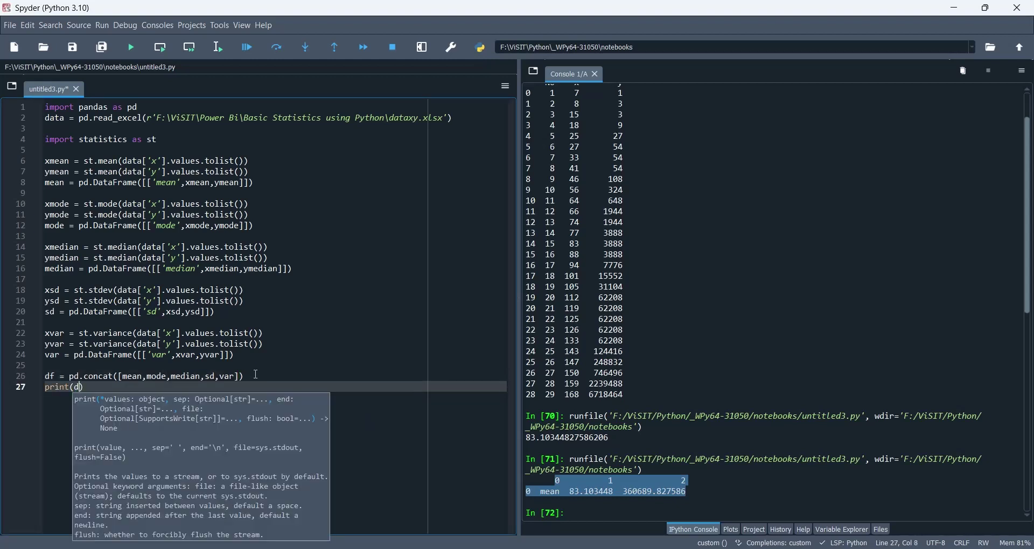
{"action": "key", "text": "F5"}
{"action": "left_click_drag", "start_coordinate": [702, 464], "coordinate": [526, 405]}
{"action": "left_click_drag", "start_coordinate": [247, 385], "coordinate": [24, 395]}
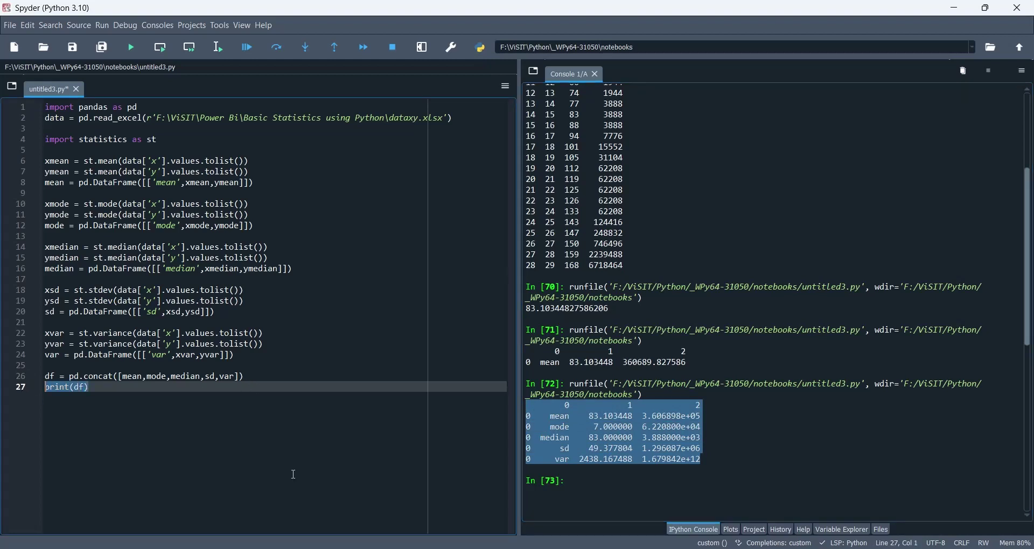
Add df.rename labelling columns 0, 1, 2 as 'stat', 'x', 'y' with inplace=True, plus print(df), and run
{"action": "type", "text": "df.rename(c"}
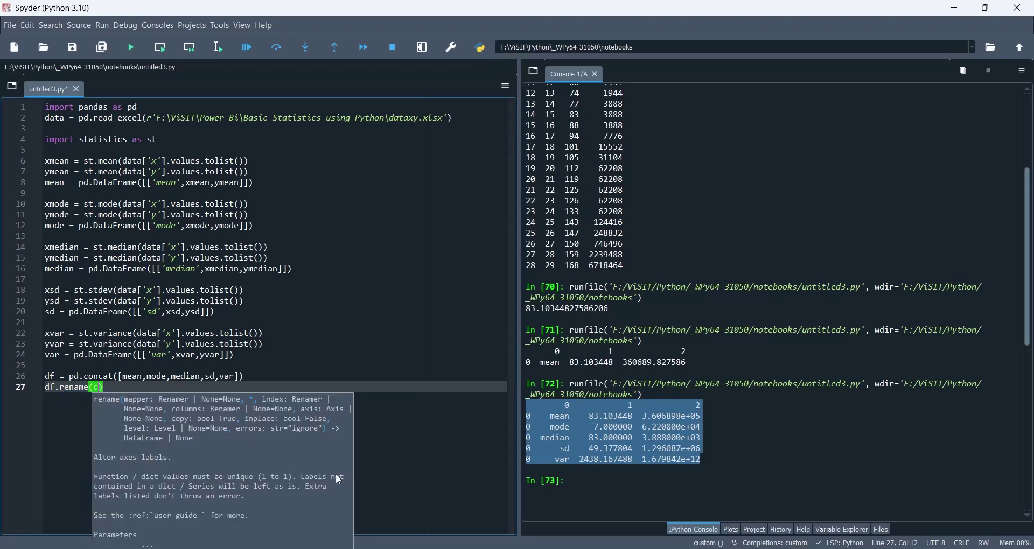
{"action": "type", "text": "olumns:{"}
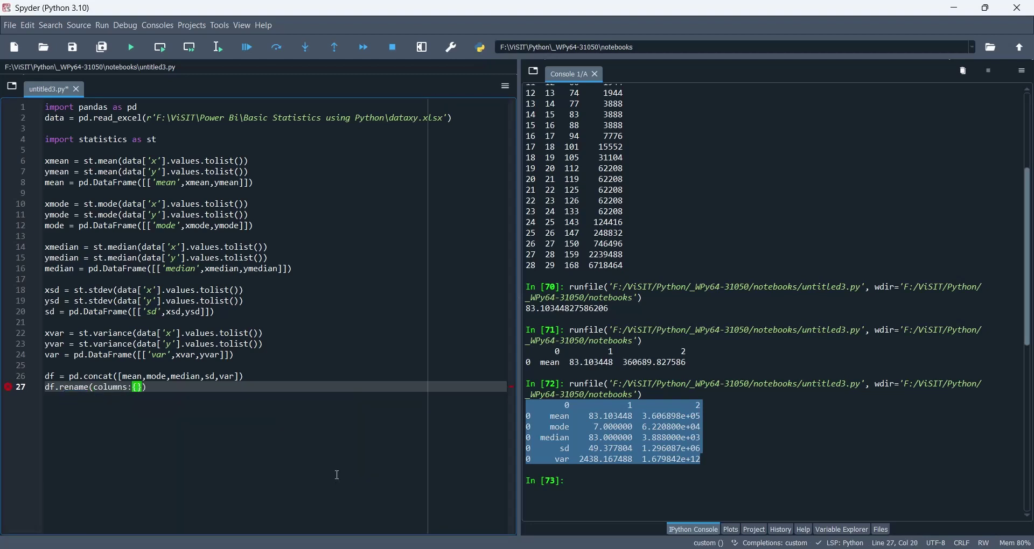
{"action": "type", "text": "0:'stat,"}
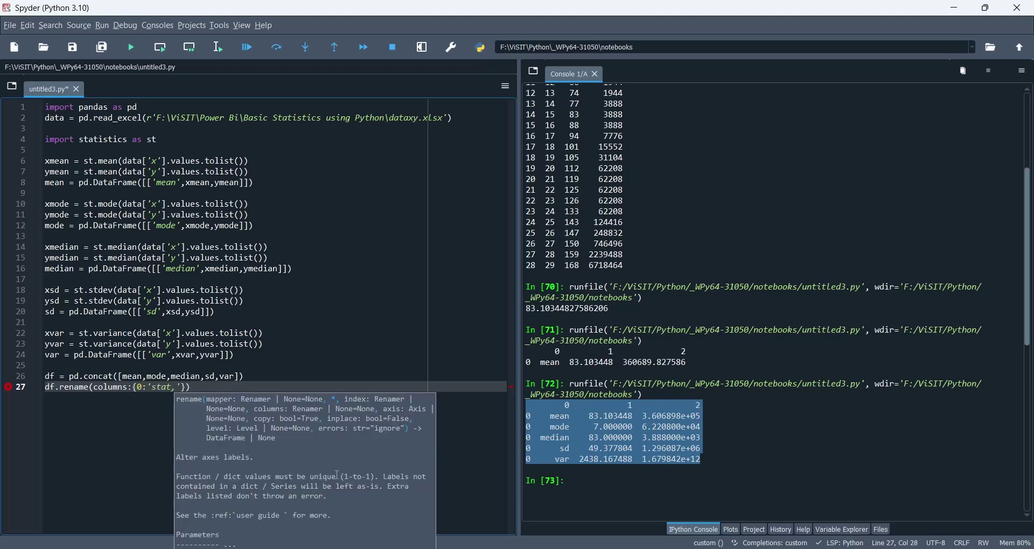
{"action": "key", "text": "BackSpace"}
{"action": "type", "text": "',1:'x',2:'y'},inplace=True"}
{"action": "key", "text": "End"}
{"action": "key", "text": "Return"}
{"action": "type", "text": "print(df)"}
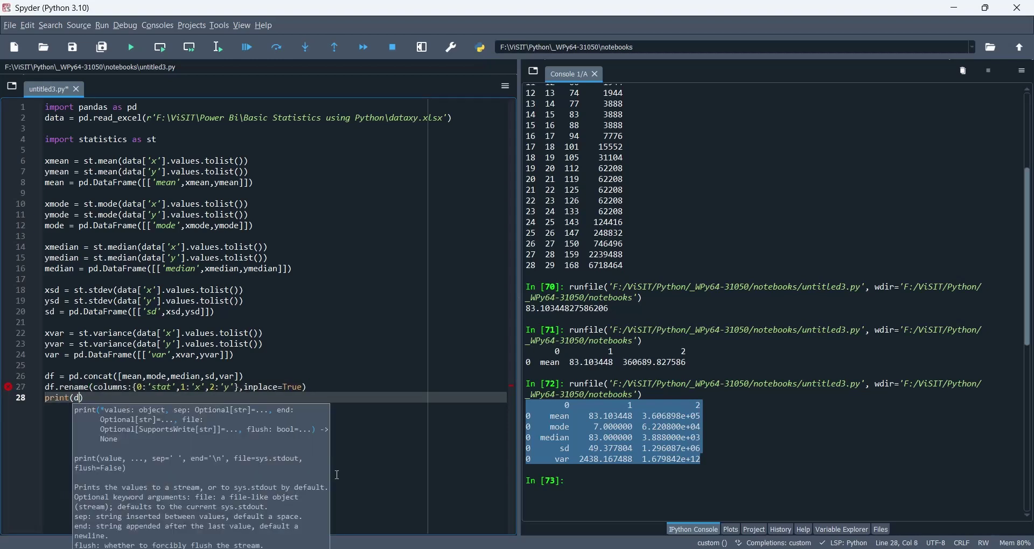
{"action": "left_click", "coordinate": [131, 47]}
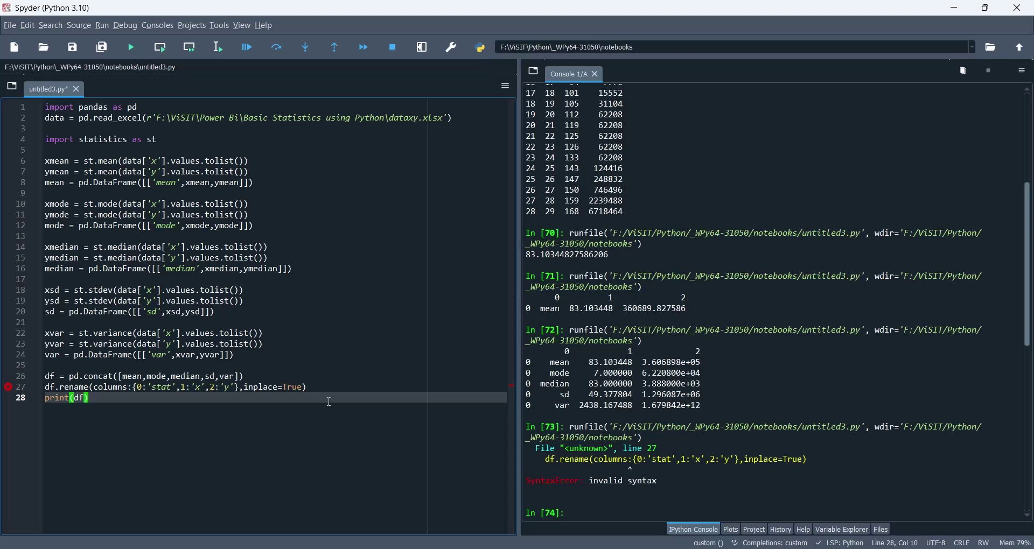
Fix the rename syntax to columns={...}, rerun to show the stat, x, y table, and select the whole script
{"action": "key", "text": "Up"}
{"action": "key", "text": "Right"}
{"action": "key", "text": "Right"}
{"action": "key", "text": "Right"}
{"action": "key", "text": "Right"}
{"action": "key", "text": "Right"}
{"action": "key", "text": "Right"}
{"action": "key", "text": "Right"}
{"action": "key", "text": "Right"}
{"action": "key", "text": "BackSpace"}
{"action": "type", "text": "="}
{"action": "key", "text": "Down"}
{"action": "left_click", "coordinate": [131, 47]}
{"action": "left_click_drag", "start_coordinate": [703, 481], "coordinate": [701, 438]}
{"action": "left_click_drag", "start_coordinate": [550, 438], "coordinate": [704, 492]}
{"action": "left_click", "coordinate": [108, 399]}
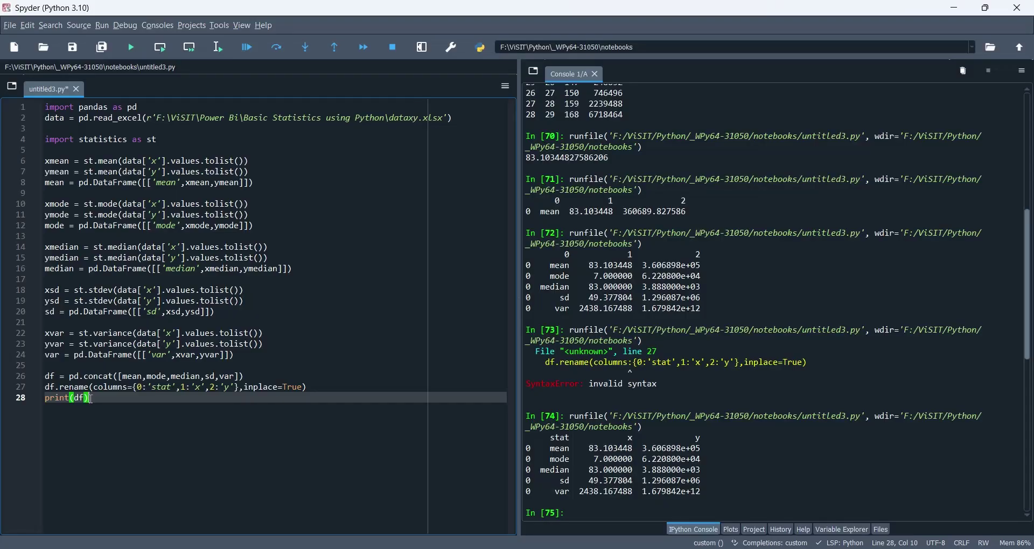
{"action": "left_click_drag", "start_coordinate": [91, 400], "coordinate": [9, 107]}
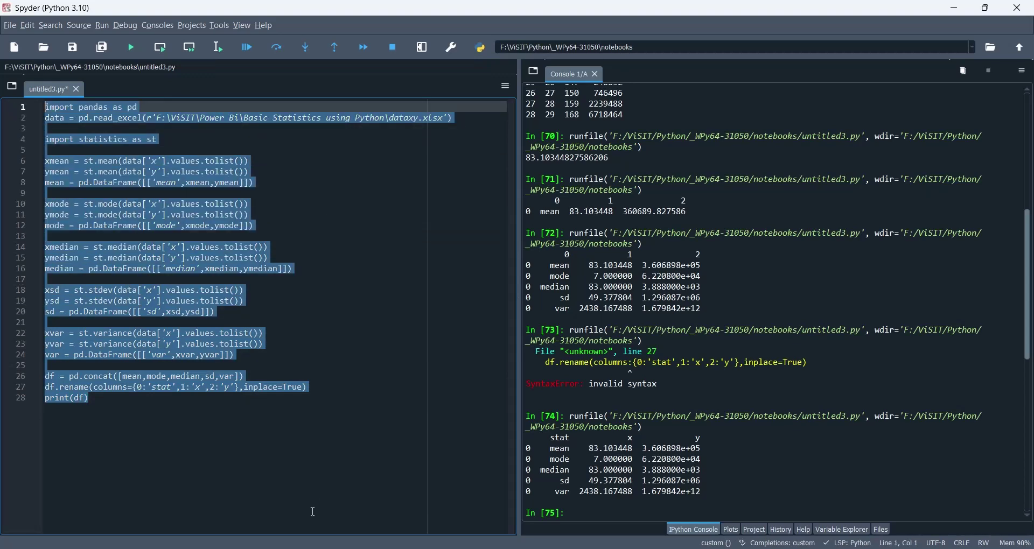
In Power BI, create a Python script data source from the pasted statistics script and run it
{"action": "key", "text": "alt+Tab"}
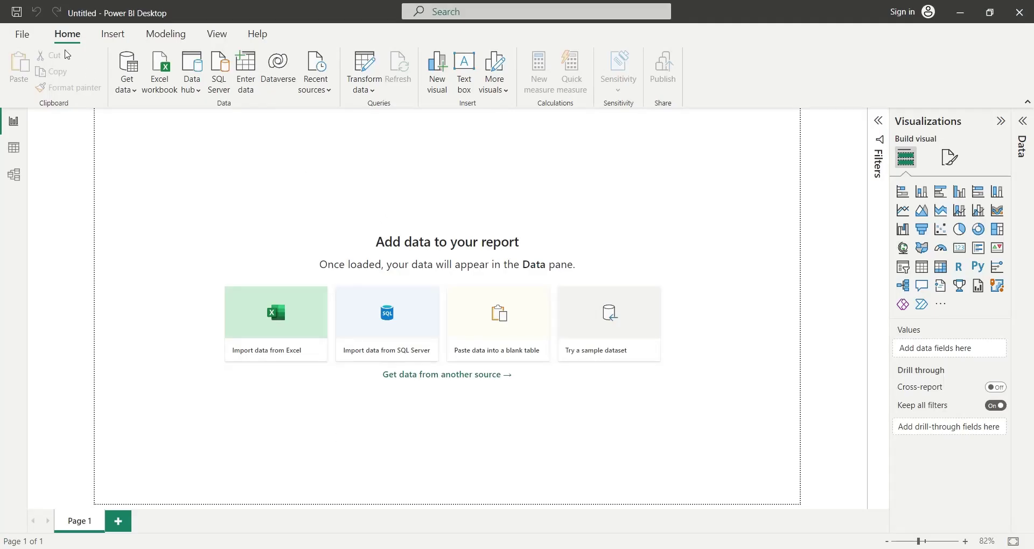
{"action": "left_click", "coordinate": [134, 86]}
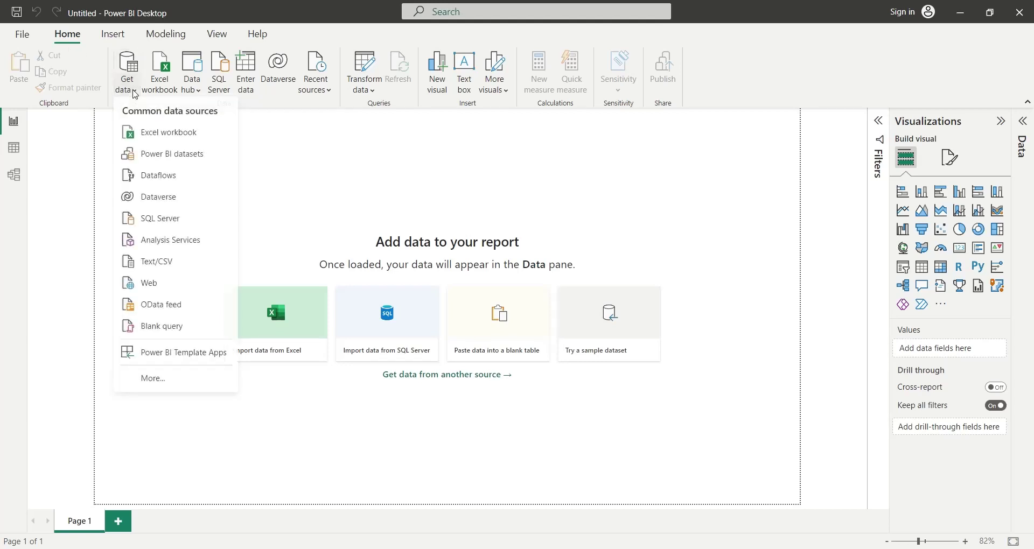
{"action": "left_click", "coordinate": [148, 380]}
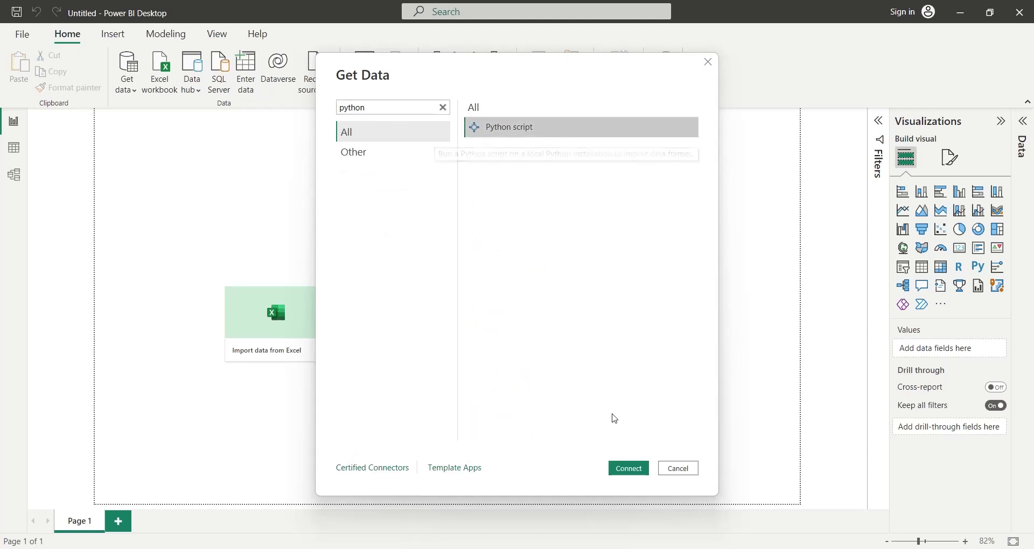
{"action": "left_click", "coordinate": [623, 467]}
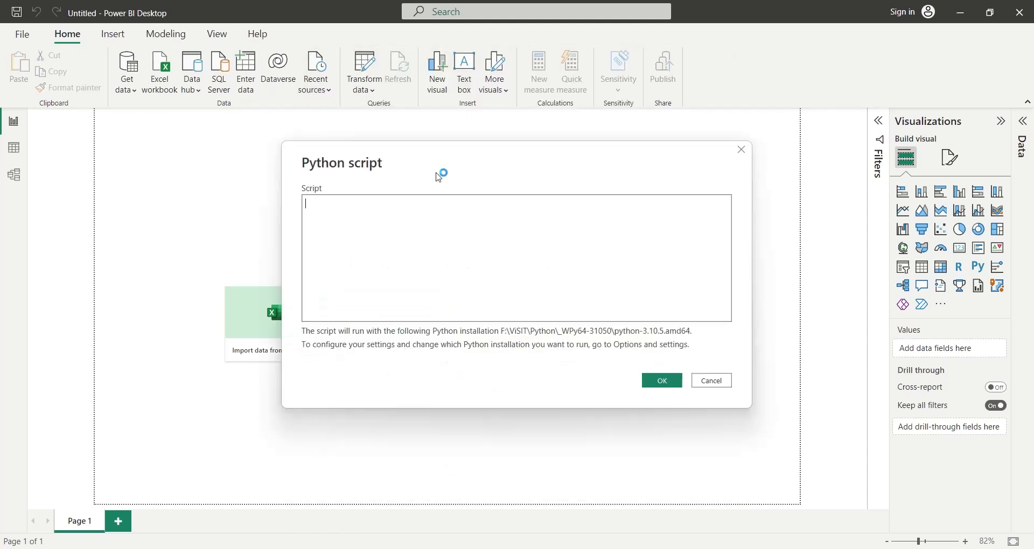
{"action": "key", "text": "ctrl+v"}
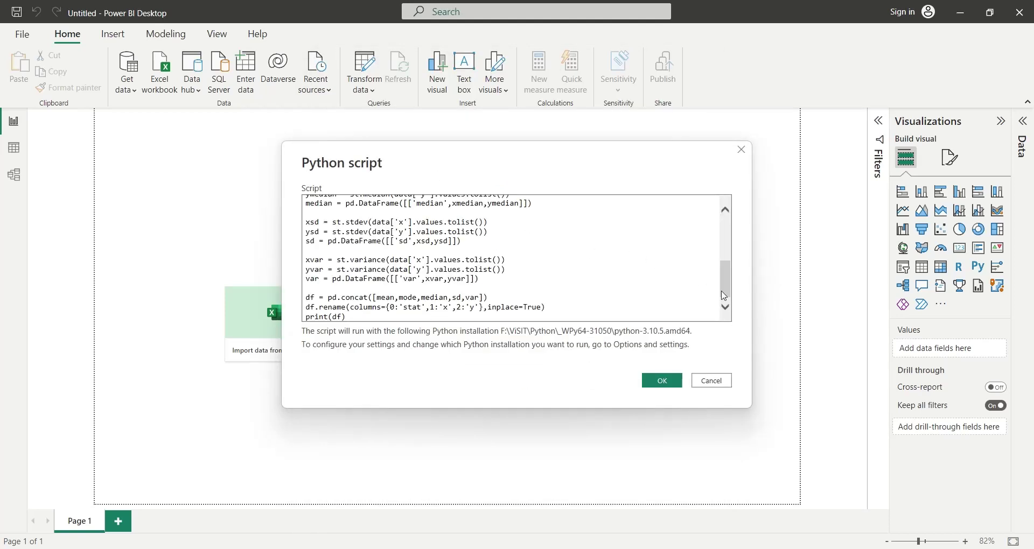
{"action": "left_click_drag", "start_coordinate": [725, 296], "coordinate": [731, 320]}
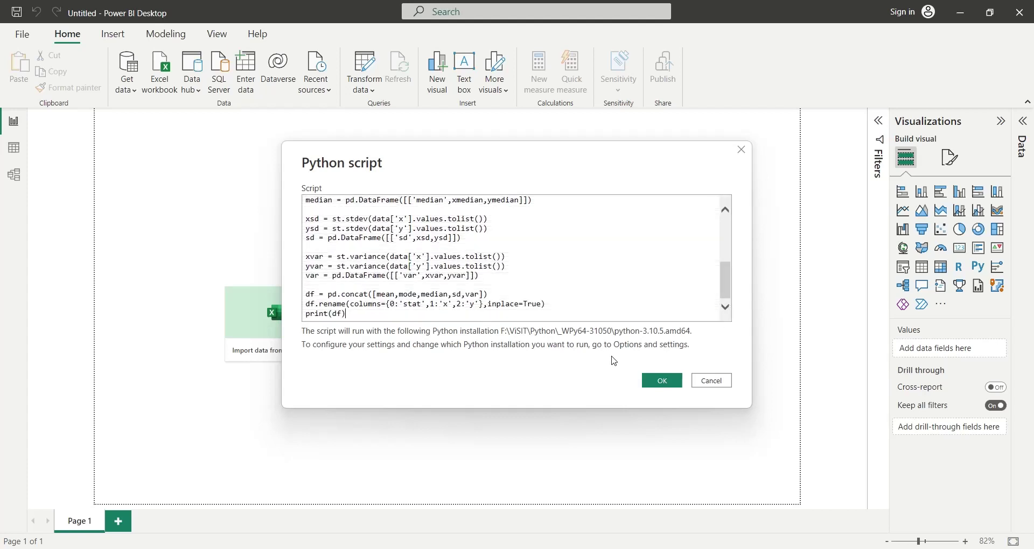
{"action": "left_click", "coordinate": [661, 380]}
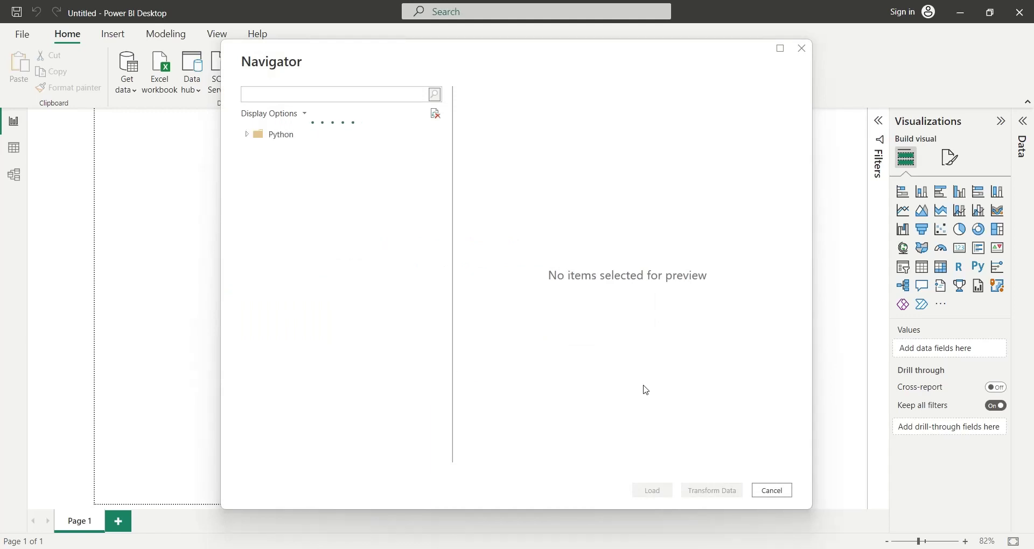
Select the data, df, mean, median, mode, sd and var tables and open them in Transform Data
{"action": "left_click", "coordinate": [262, 150]}
{"action": "left_click", "coordinate": [262, 167]}
{"action": "left_click", "coordinate": [262, 185]}
{"action": "left_click", "coordinate": [263, 200]}
{"action": "left_click", "coordinate": [262, 218]}
{"action": "left_click", "coordinate": [264, 236]}
{"action": "left_click", "coordinate": [263, 252]}
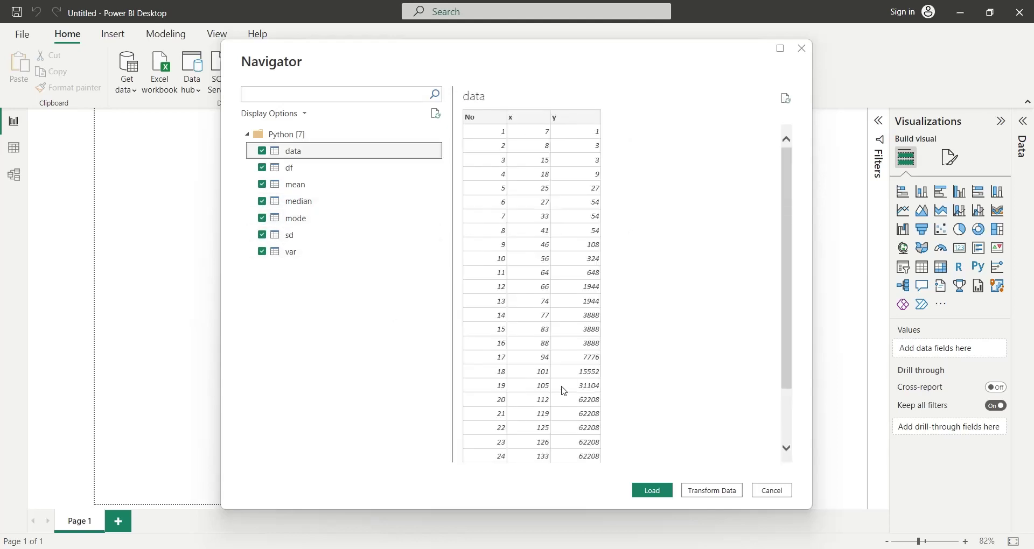
{"action": "left_click", "coordinate": [728, 493]}
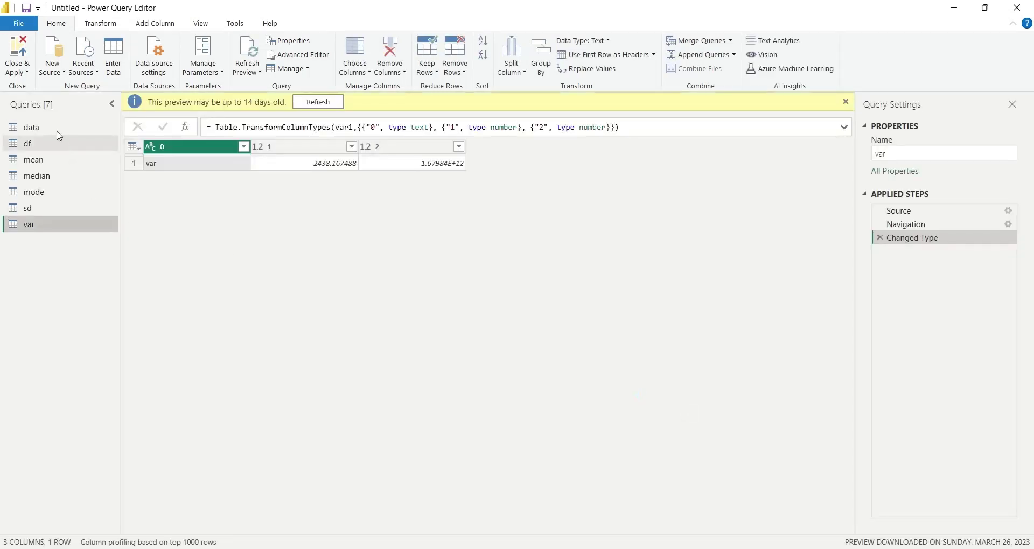
Review each of the seven queries in Power Query Editor and refresh the var preview
{"action": "left_click", "coordinate": [57, 131]}
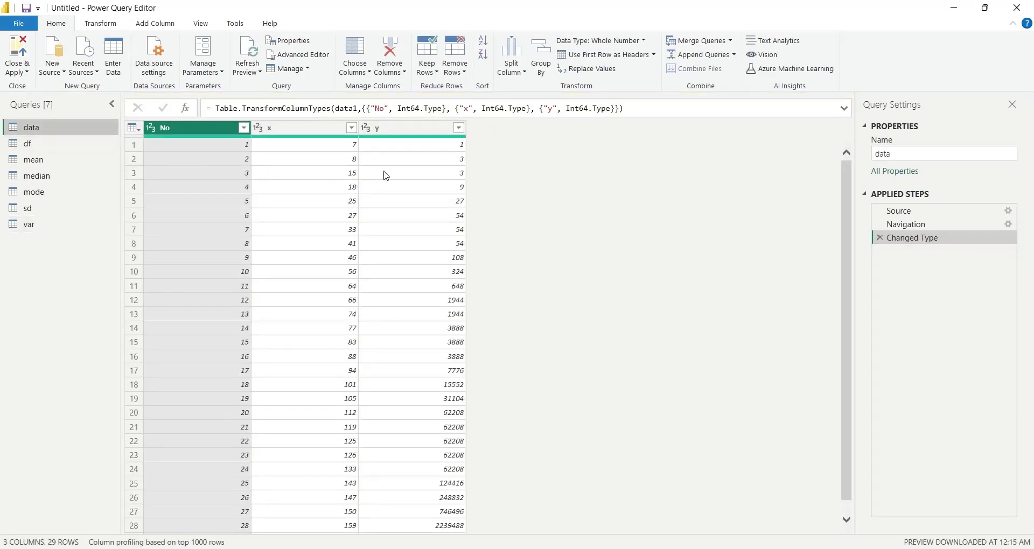
{"action": "left_click", "coordinate": [33, 146]}
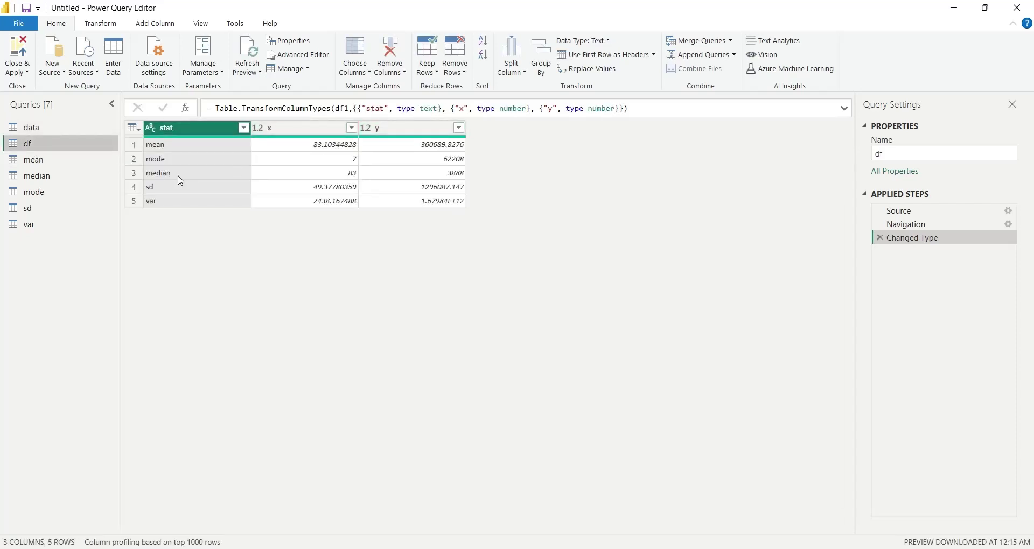
{"action": "left_click", "coordinate": [55, 164]}
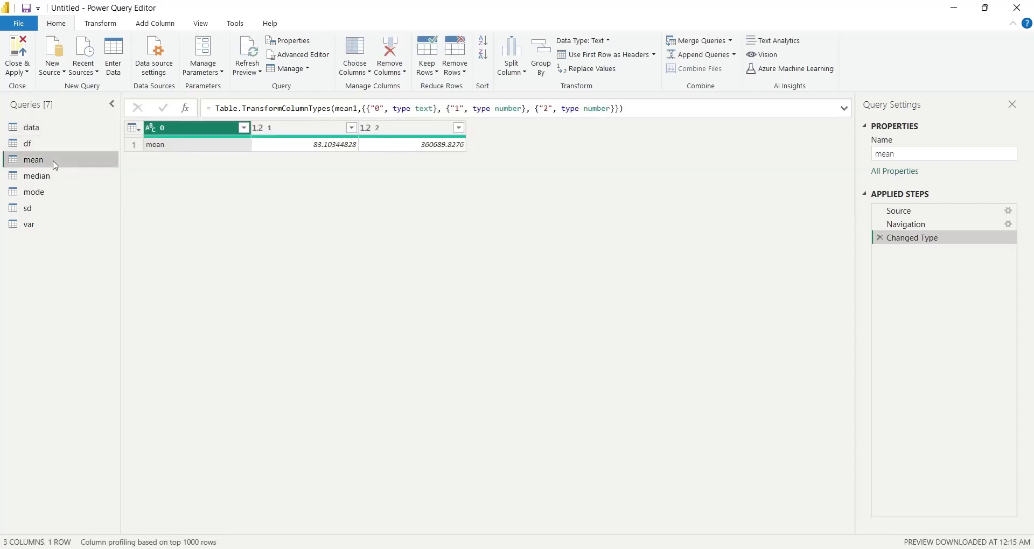
{"action": "left_click", "coordinate": [56, 176]}
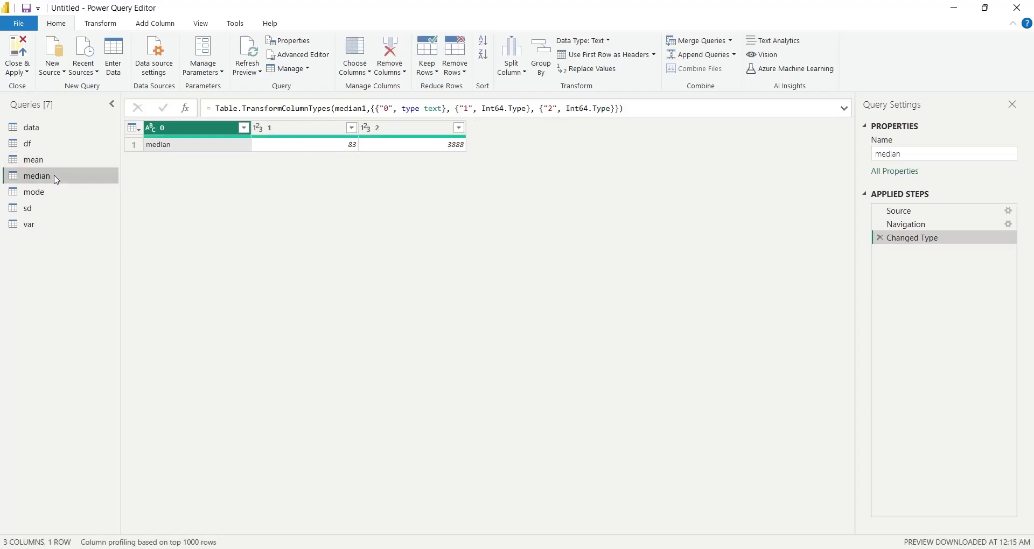
{"action": "key", "text": "alt+t"}
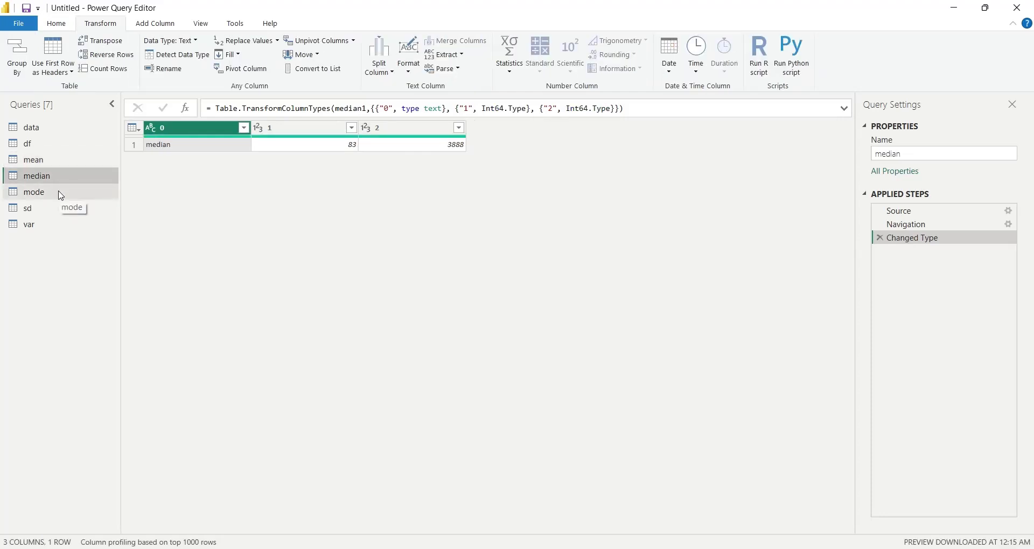
{"action": "left_click", "coordinate": [61, 194]}
{"action": "left_click", "coordinate": [60, 207]}
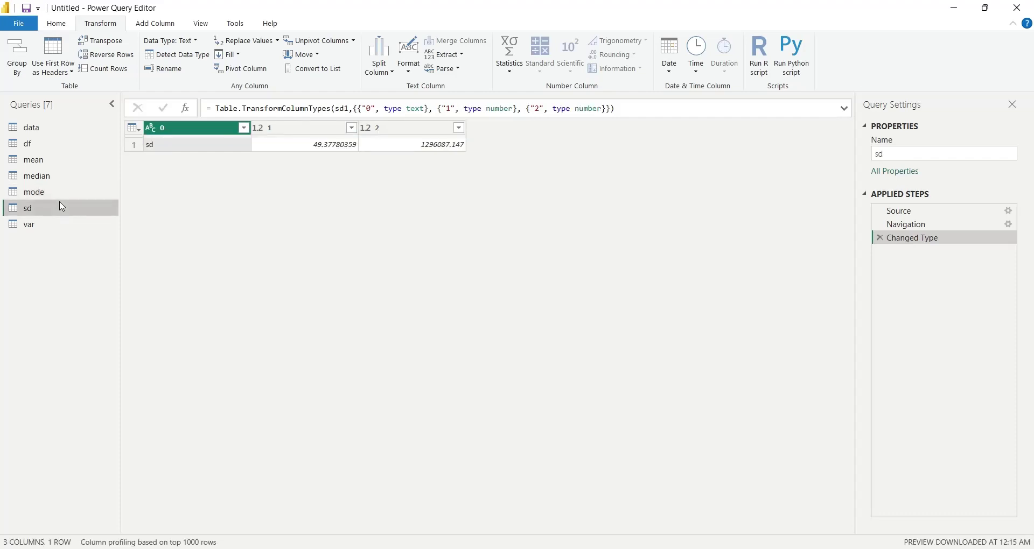
{"action": "left_click", "coordinate": [63, 225]}
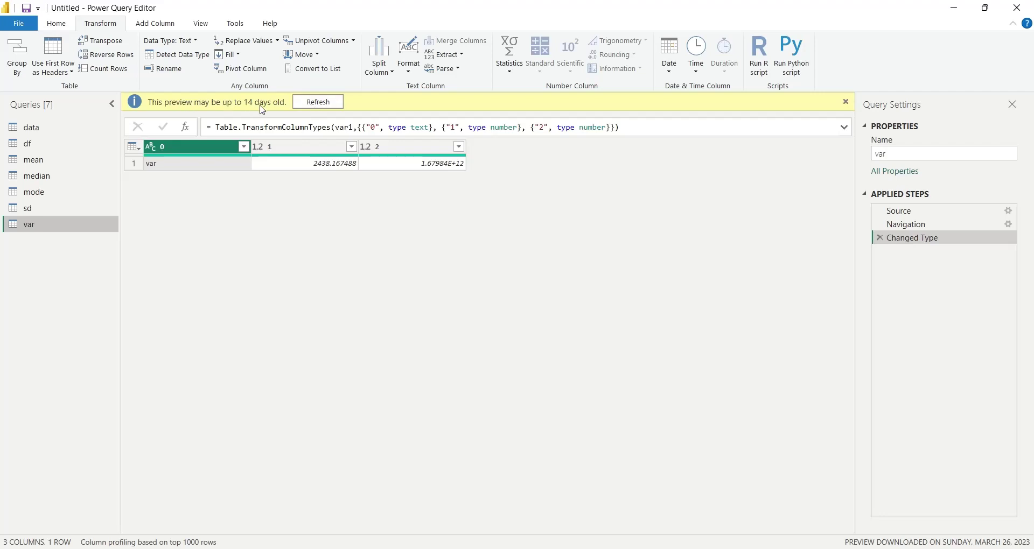
{"action": "left_click", "coordinate": [318, 103]}
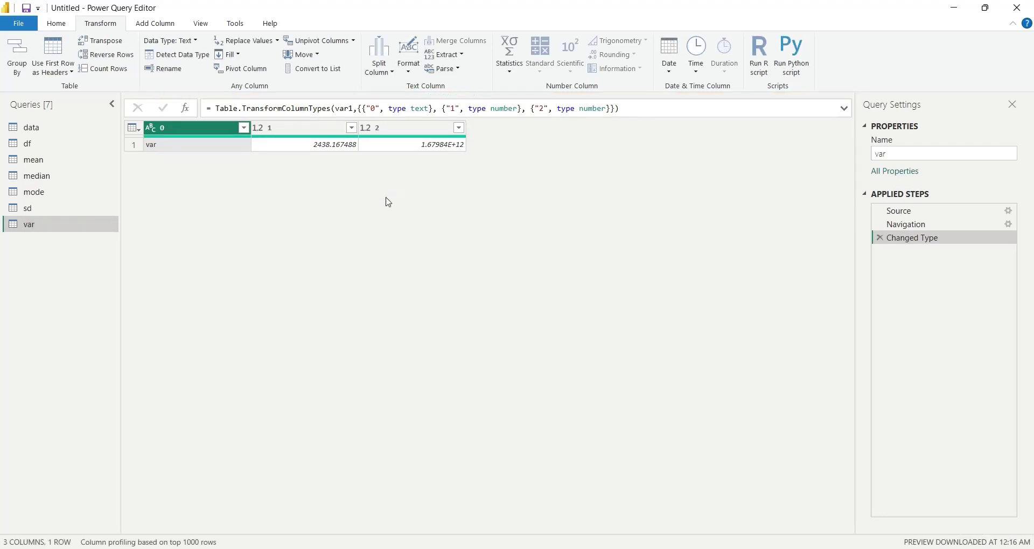
{"action": "left_click", "coordinate": [56, 24]}
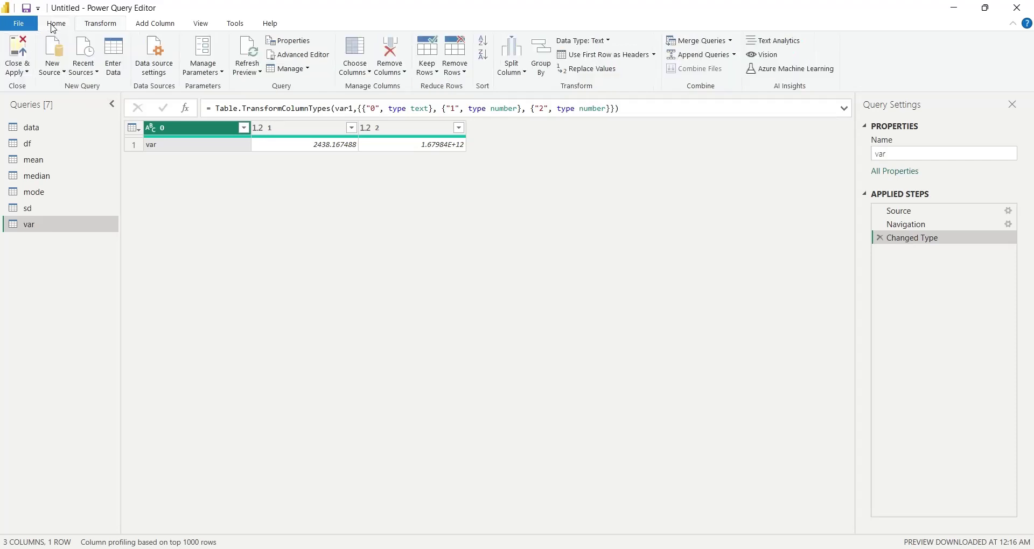
Apply the queries, then expand var, sd, mode, median, mean, df and data in the Data pane
{"action": "left_click", "coordinate": [25, 54]}
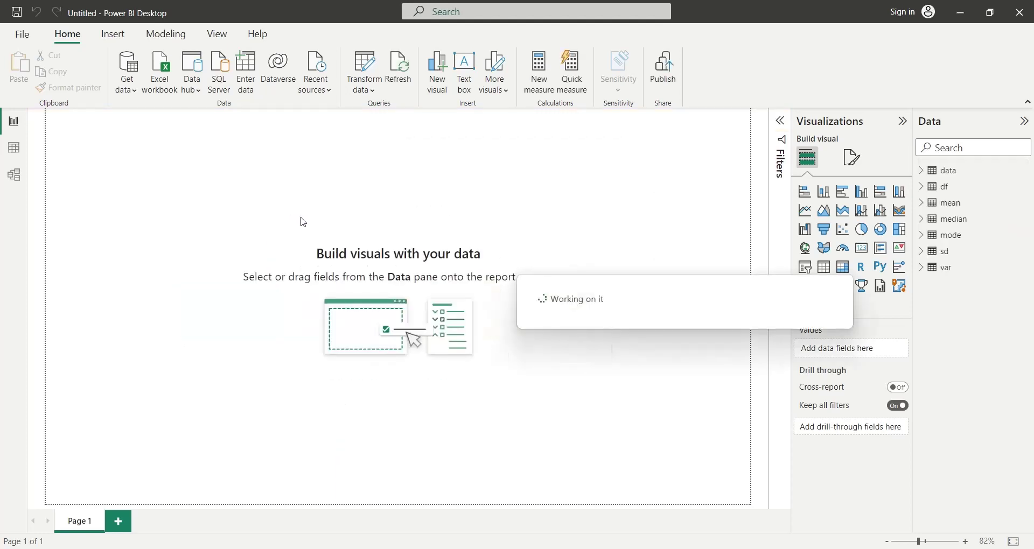
{"action": "left_click", "coordinate": [924, 266]}
{"action": "left_click", "coordinate": [921, 251]}
{"action": "left_click", "coordinate": [921, 235]}
{"action": "left_click", "coordinate": [921, 218]}
{"action": "left_click", "coordinate": [922, 203]}
{"action": "left_click", "coordinate": [921, 187]}
{"action": "left_click", "coordinate": [921, 170]}
{"action": "scroll", "coordinate": [949, 293], "scroll_direction": "down", "scroll_amount": 2}
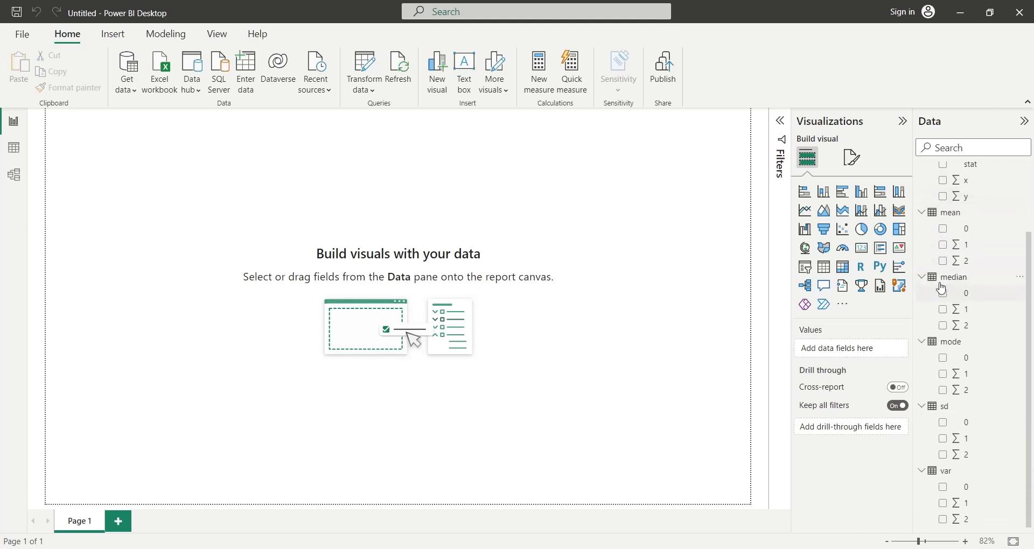
{"action": "scroll", "coordinate": [1005, 235], "scroll_direction": "up", "scroll_amount": 2}
{"action": "scroll", "coordinate": [1005, 235], "scroll_direction": "up", "scroll_amount": 1}
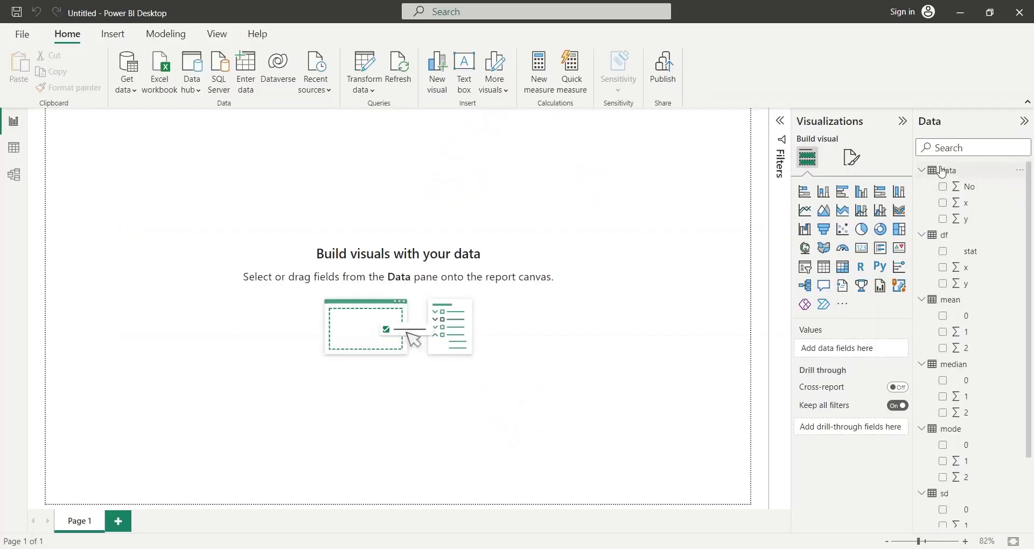
Add an xMin measure to the data table as xMin = min(data[x])
{"action": "left_click", "coordinate": [942, 172]}
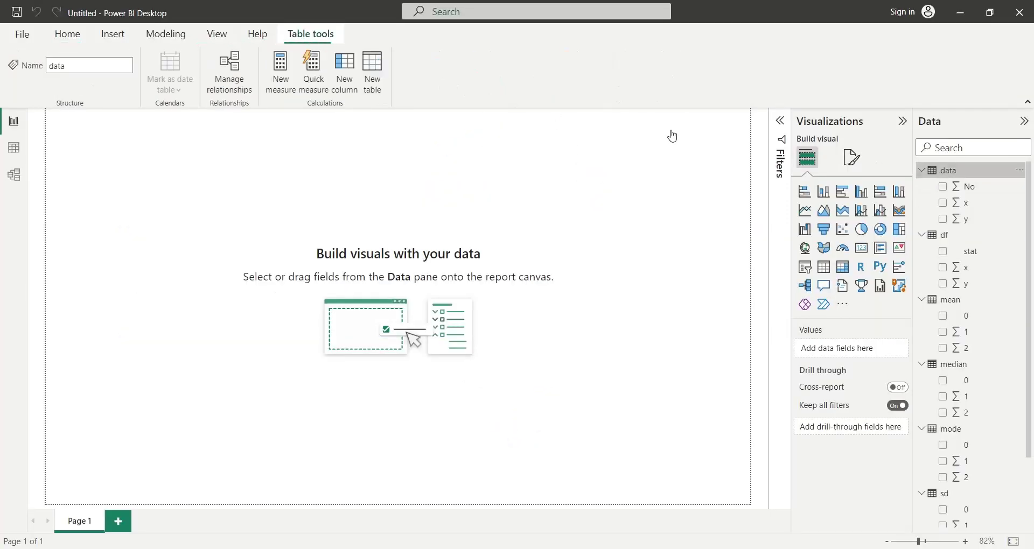
{"action": "left_click", "coordinate": [280, 91]}
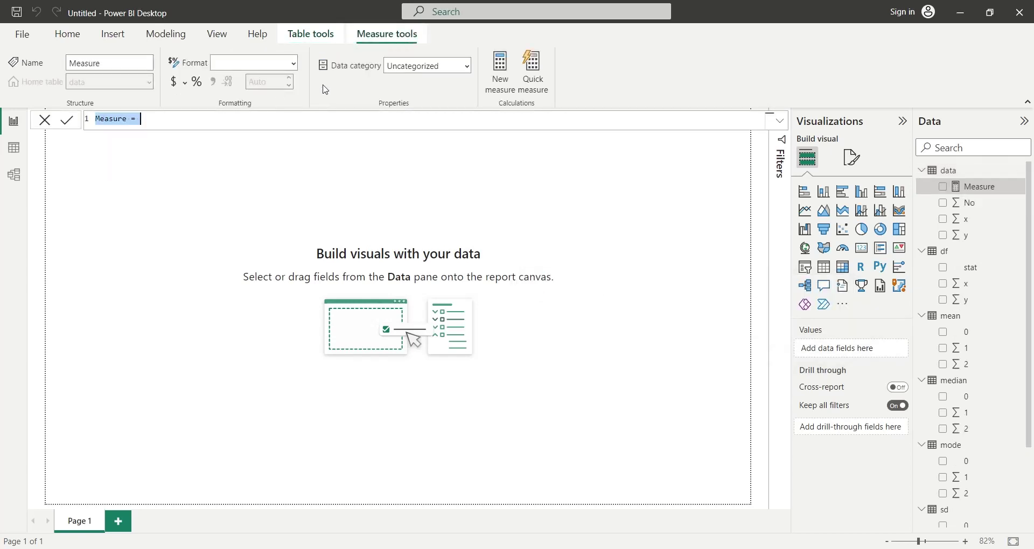
{"action": "type", "text": "xMi"}
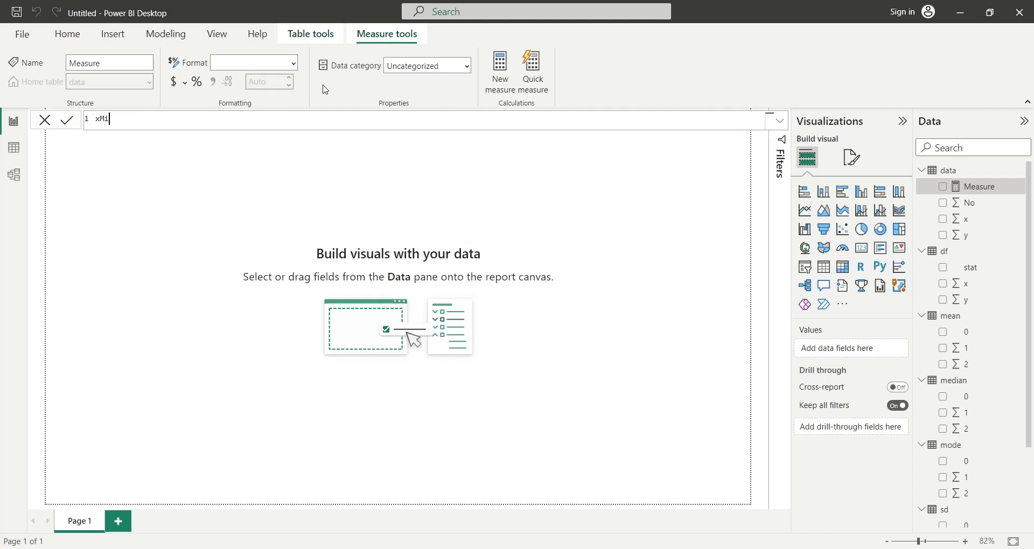
{"action": "type", "text": "n = min(x"}
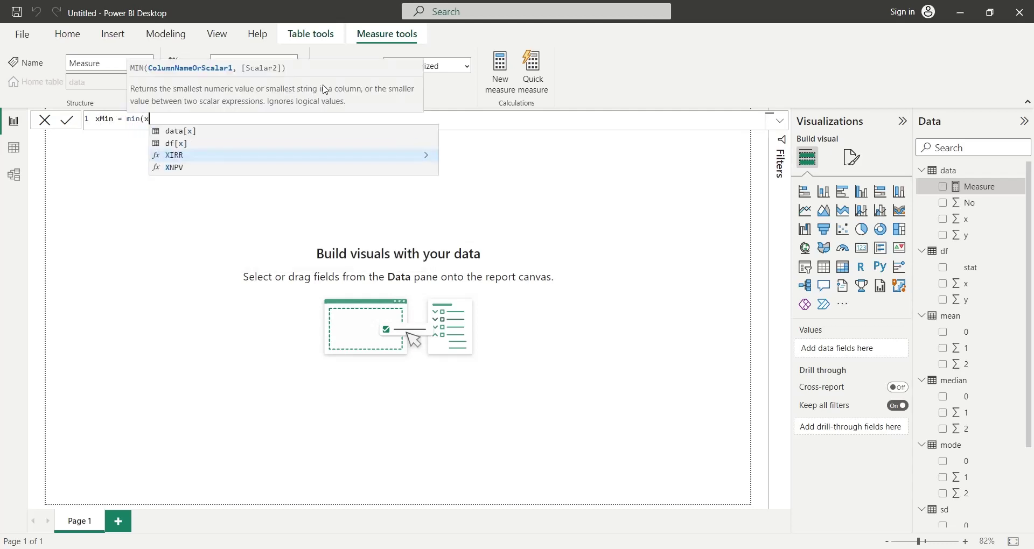
{"action": "left_click", "coordinate": [222, 135]}
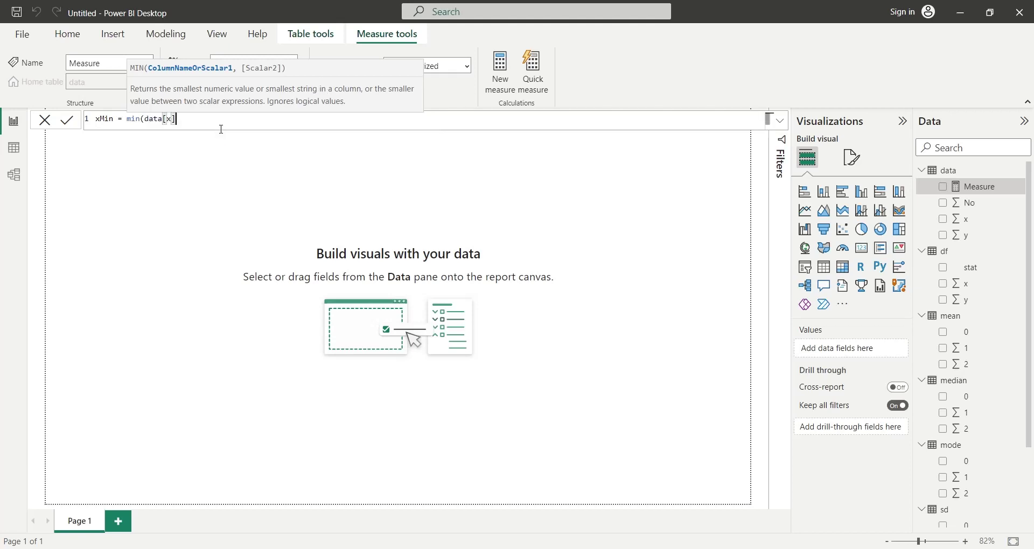
{"action": "type", "text": ")"}
{"action": "key", "text": "Return"}
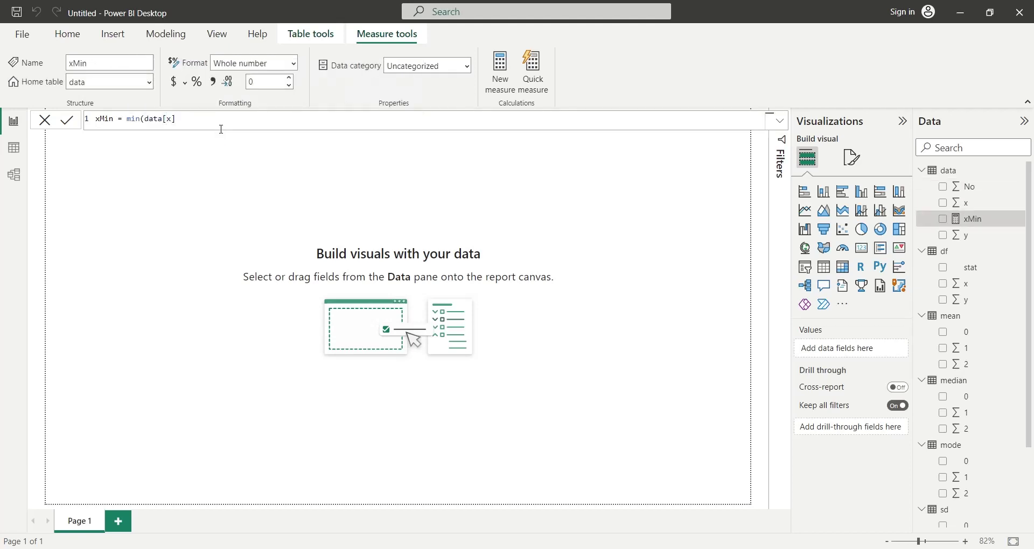
Add an xMax measure defined as xMax = max(data[x])
{"action": "left_click", "coordinate": [493, 85]}
{"action": "type", "text": "xMax="}
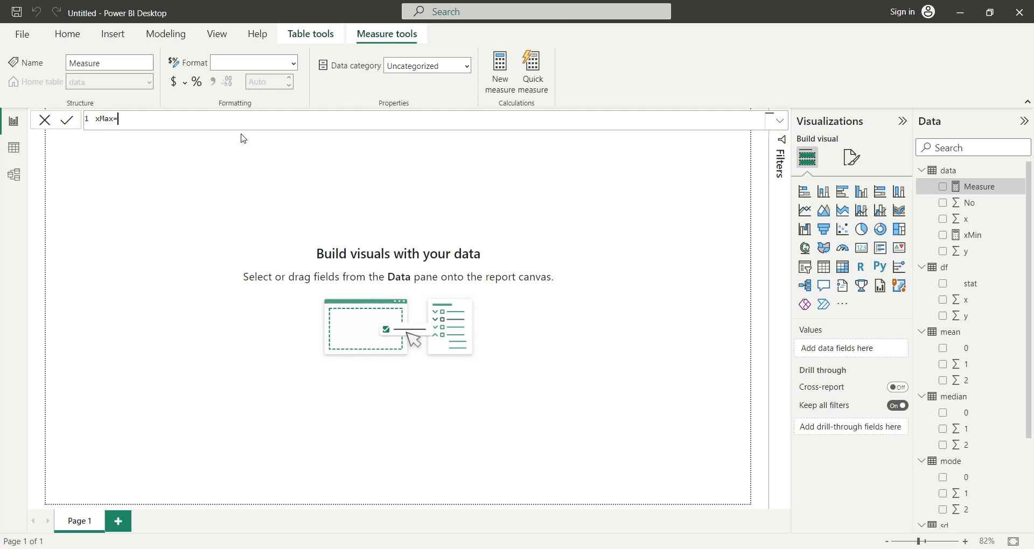
{"action": "type", "text": "max(x"}
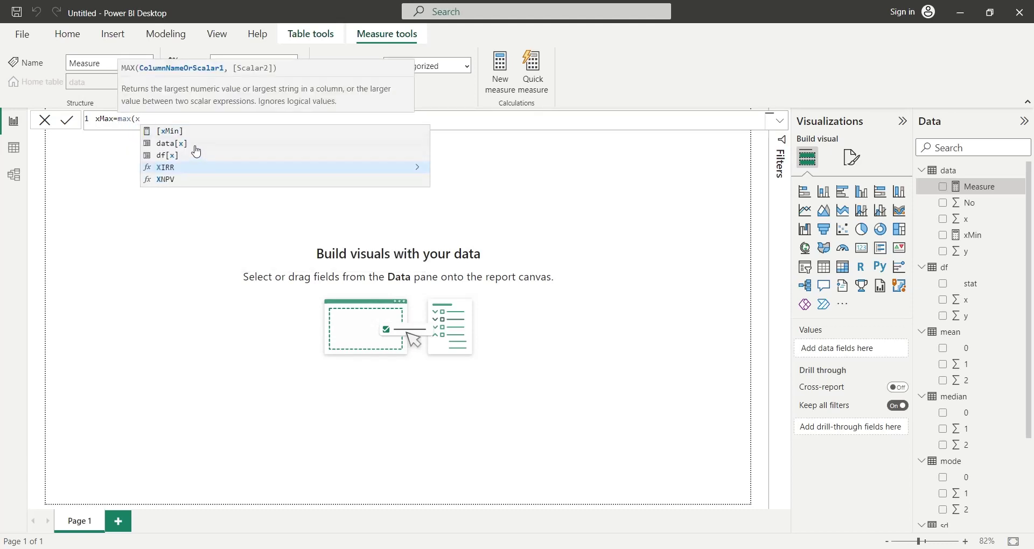
{"action": "left_click", "coordinate": [195, 144]}
{"action": "type", "text": ")"}
{"action": "key", "text": "Return"}
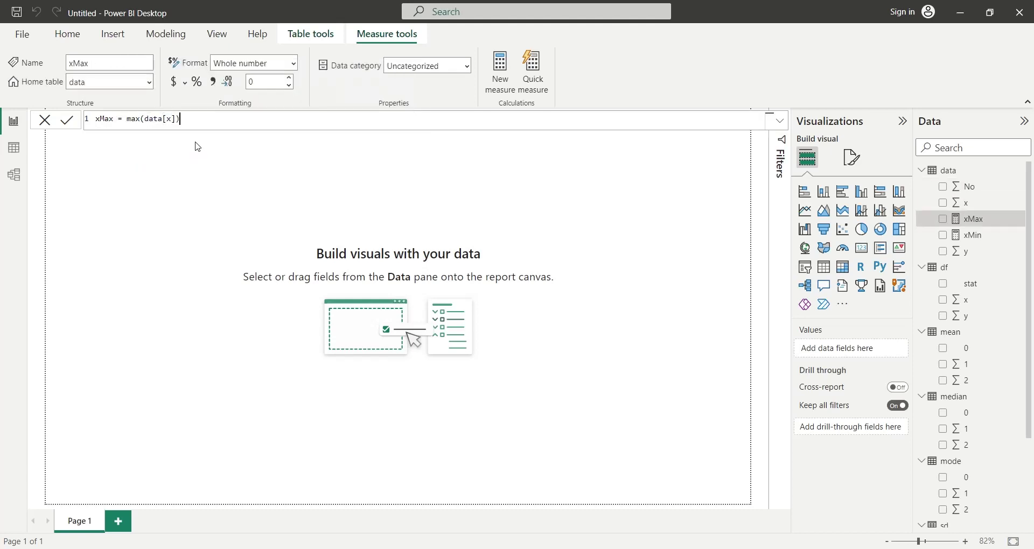
Add a yMin measure defined as yMin = min(data[y])
{"action": "left_click", "coordinate": [493, 85]}
{"action": "type", "text": "yMin ="}
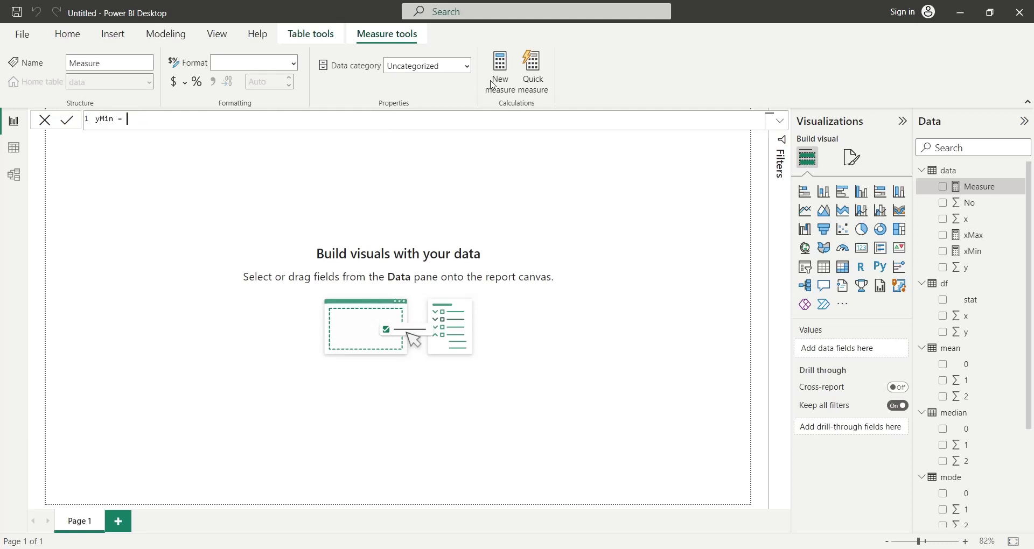
{"action": "type", "text": " min"}
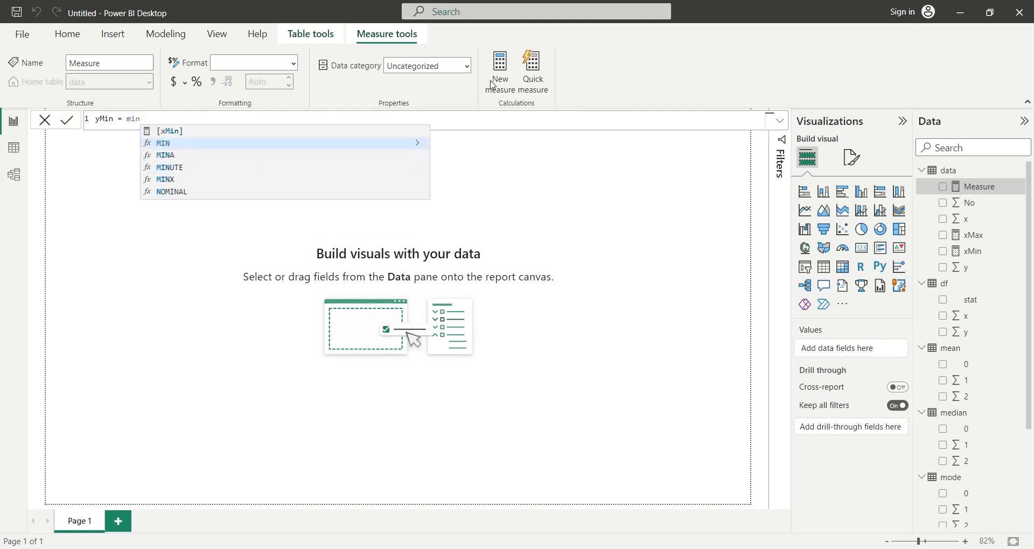
{"action": "type", "text": "("}
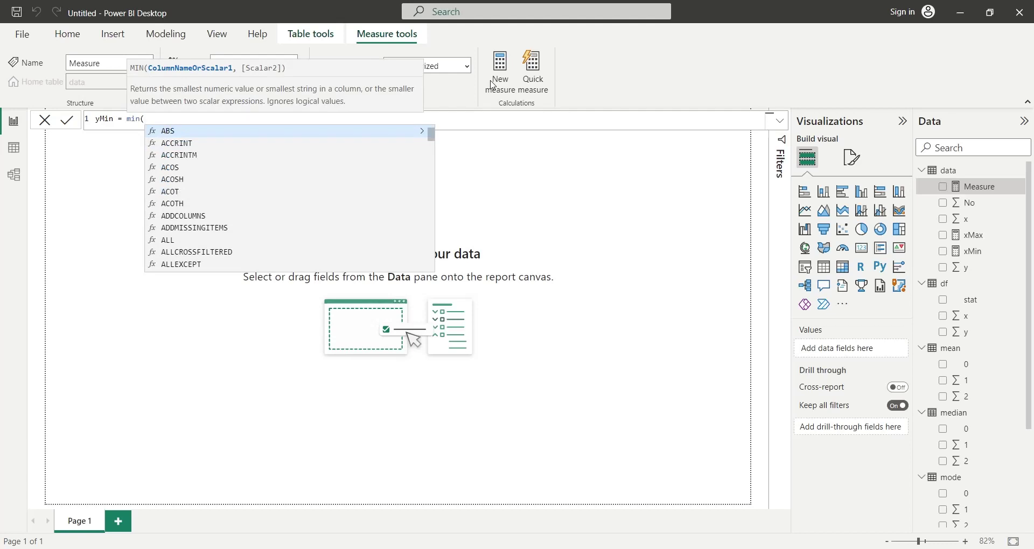
{"action": "type", "text": "data[y"}
{"action": "left_click", "coordinate": [200, 134]}
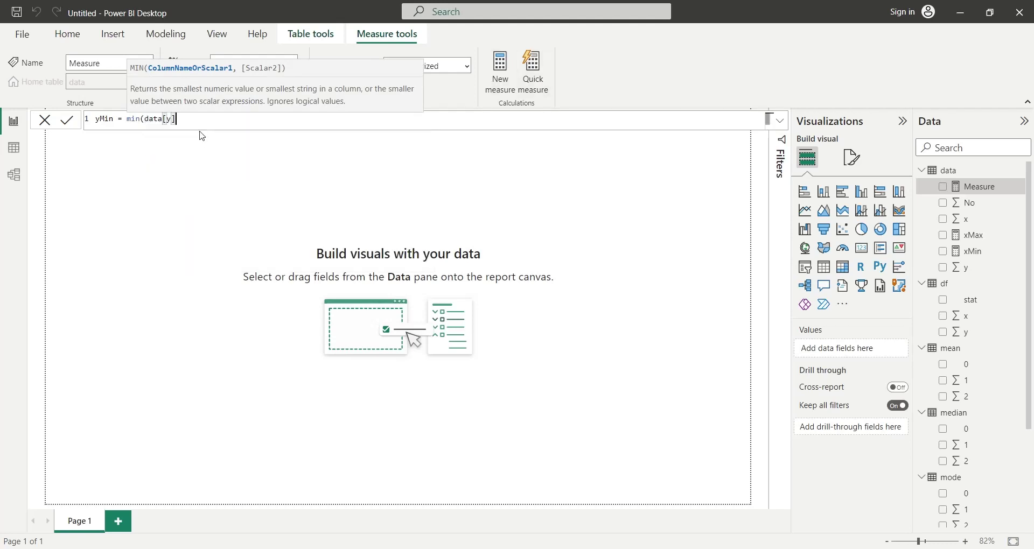
{"action": "type", "text": ")"}
{"action": "key", "text": "Return"}
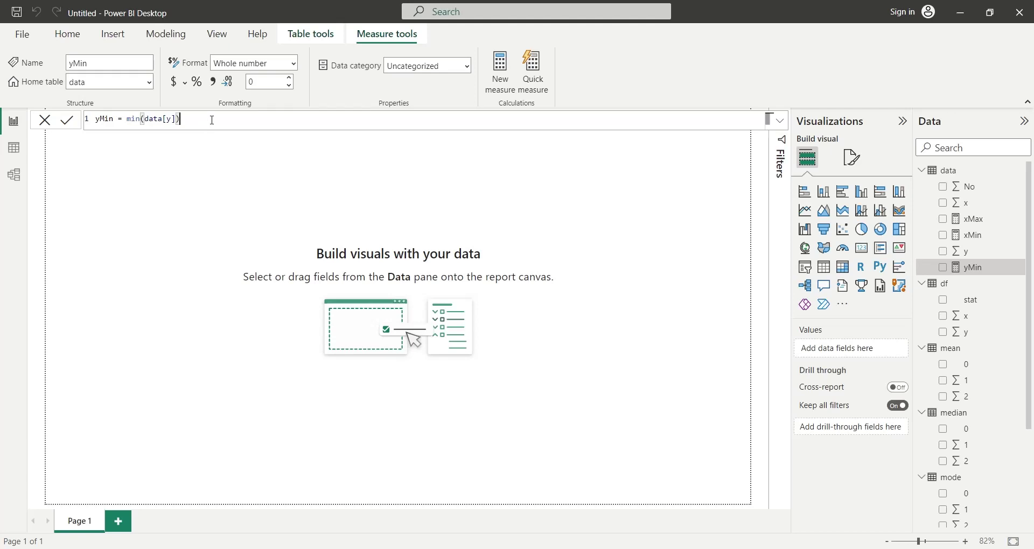
Add a yMax measure defined as yMax = max(data[y]) and return to the report
{"action": "left_click", "coordinate": [512, 79]}
{"action": "type", "text": "yM"}
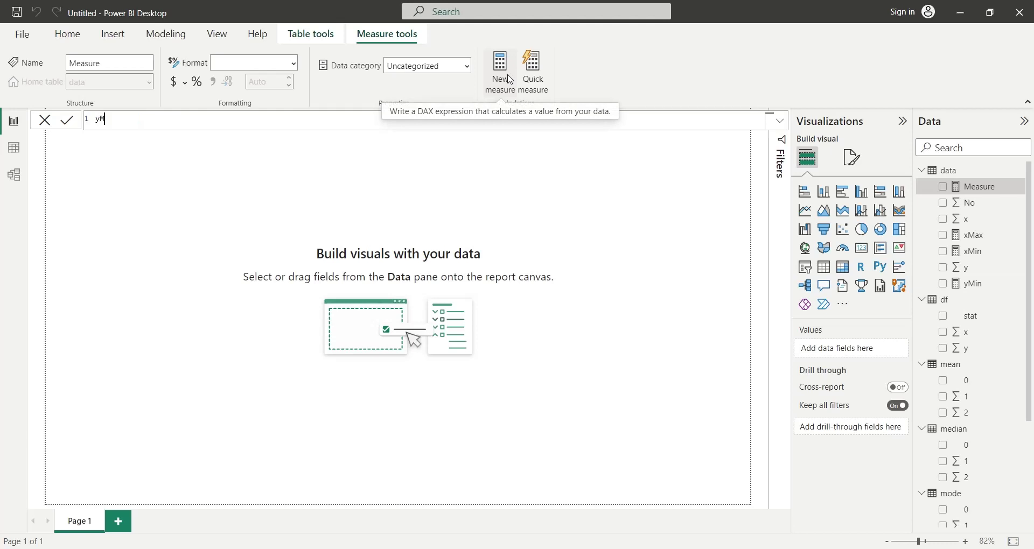
{"action": "type", "text": "ax = max("}
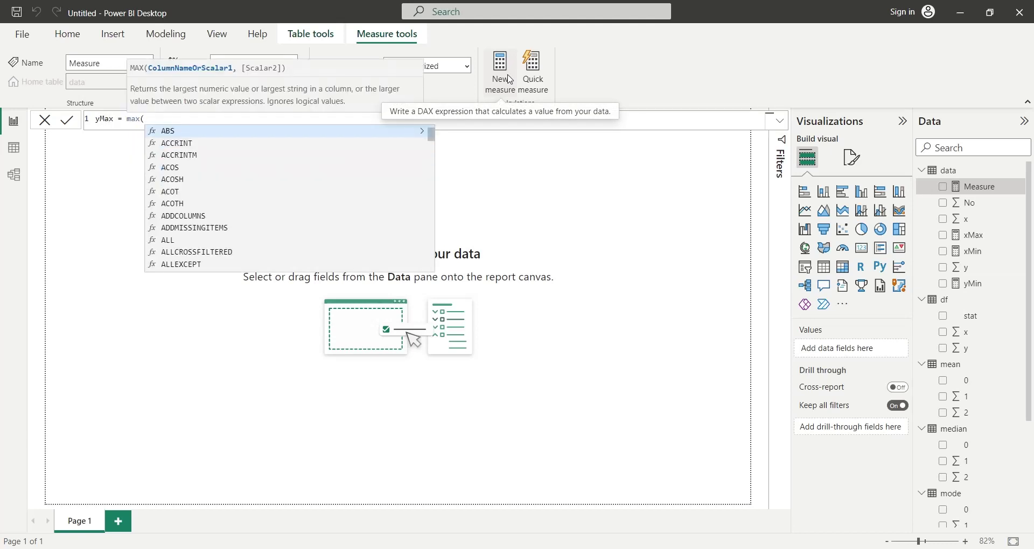
{"action": "type", "text": "y"}
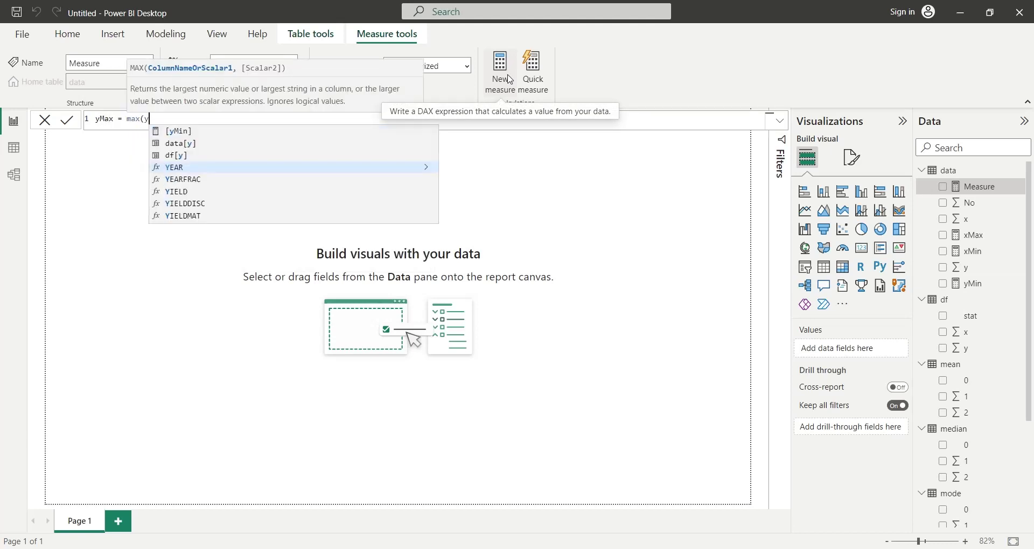
{"action": "left_click", "coordinate": [205, 151]}
{"action": "key", "text": "Return"}
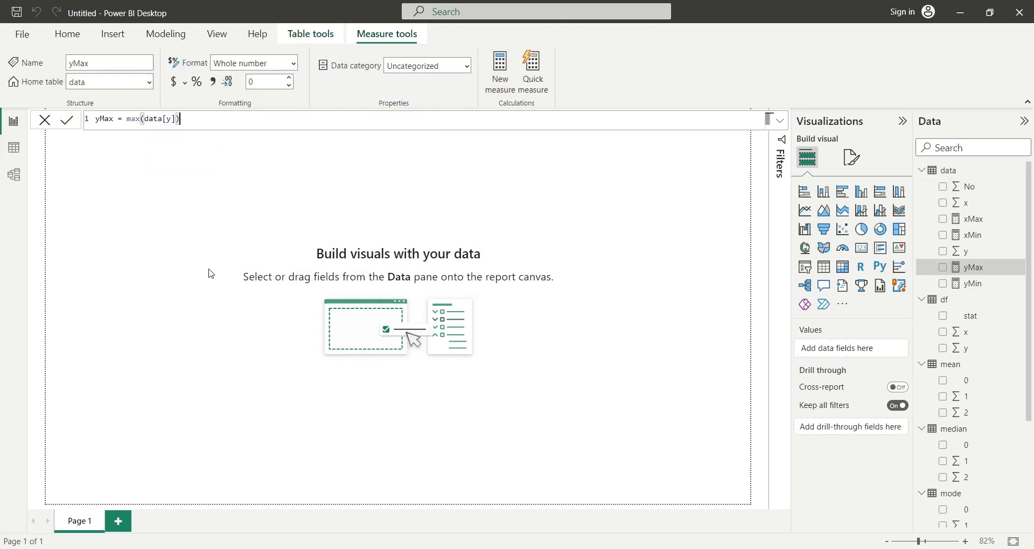
{"action": "left_click", "coordinate": [590, 416]}
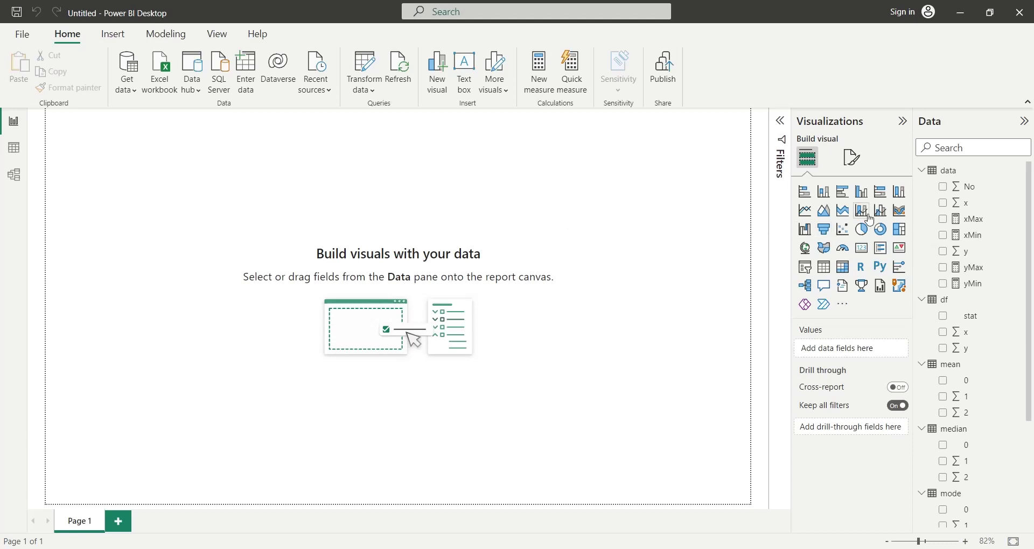
Place a full-width line and stacked column chart at the bottom, with No on X-axis and x as columns
{"action": "left_click", "coordinate": [880, 210]}
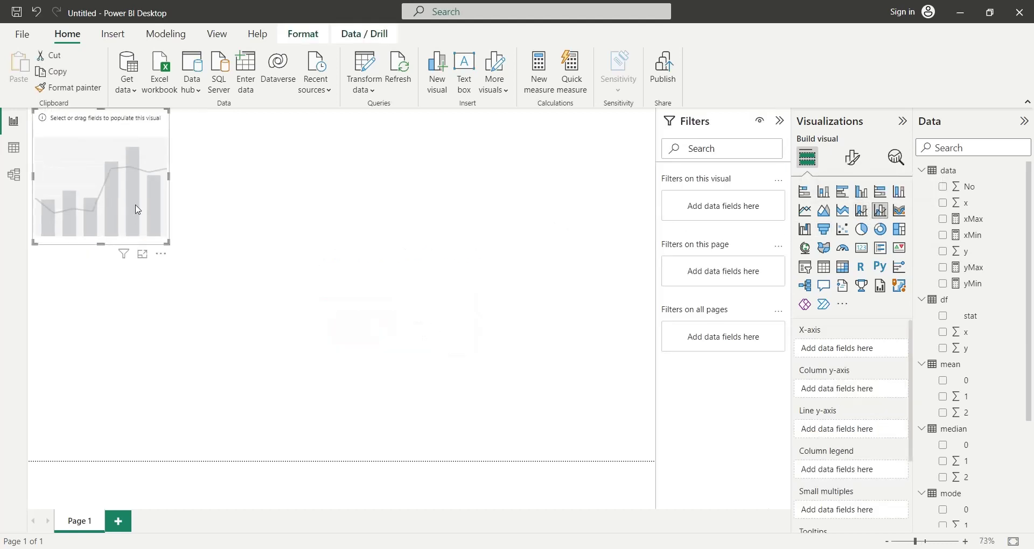
{"action": "left_click_drag", "start_coordinate": [158, 130], "coordinate": [108, 358]}
{"action": "left_click_drag", "start_coordinate": [162, 394], "coordinate": [655, 436]}
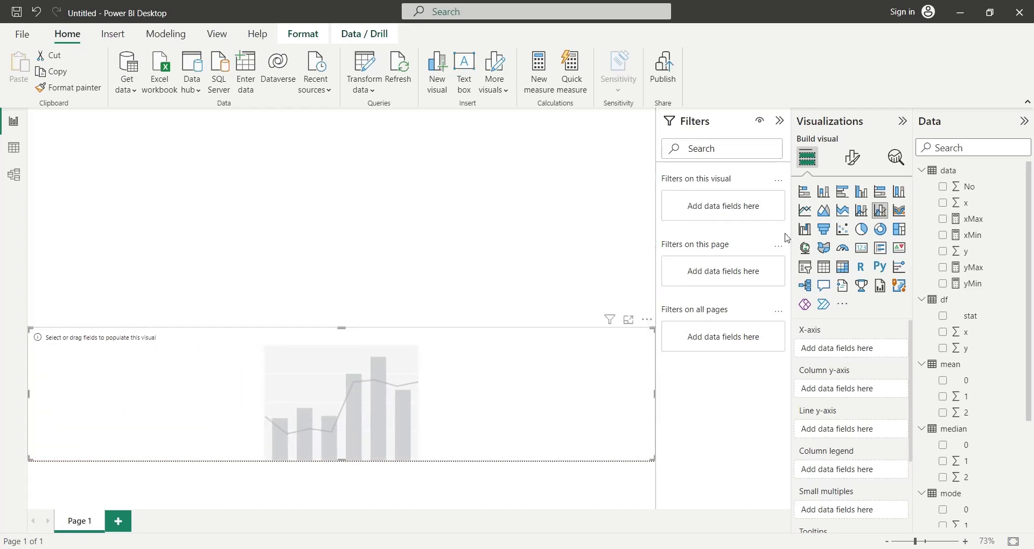
{"action": "left_click", "coordinate": [780, 122]}
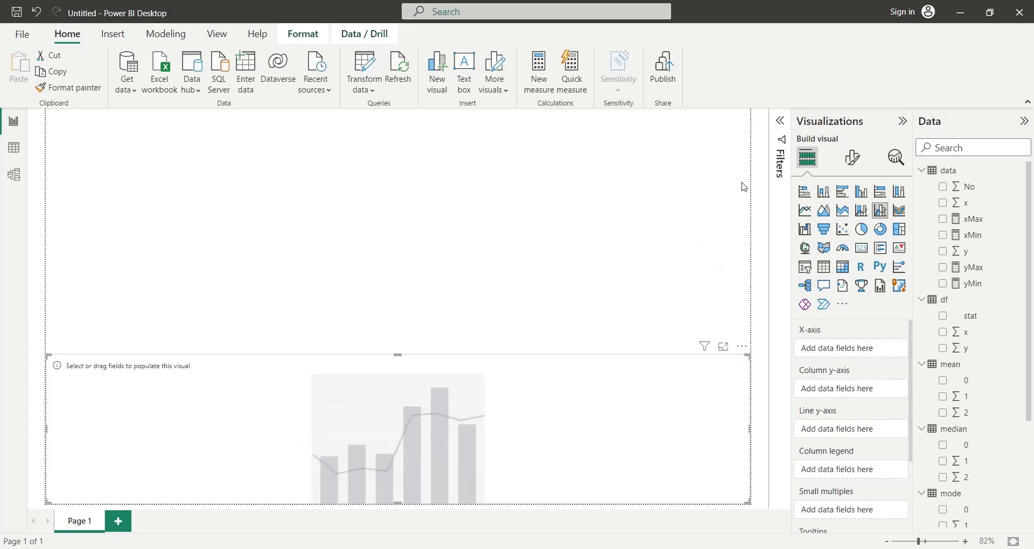
{"action": "left_click_drag", "start_coordinate": [396, 353], "coordinate": [393, 257]}
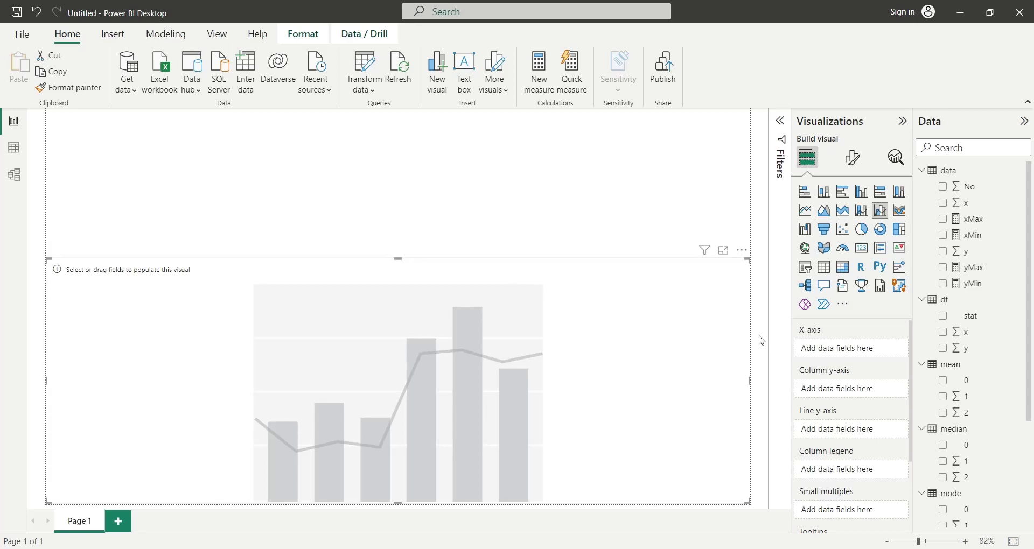
{"action": "left_click_drag", "start_coordinate": [989, 189], "coordinate": [867, 354]}
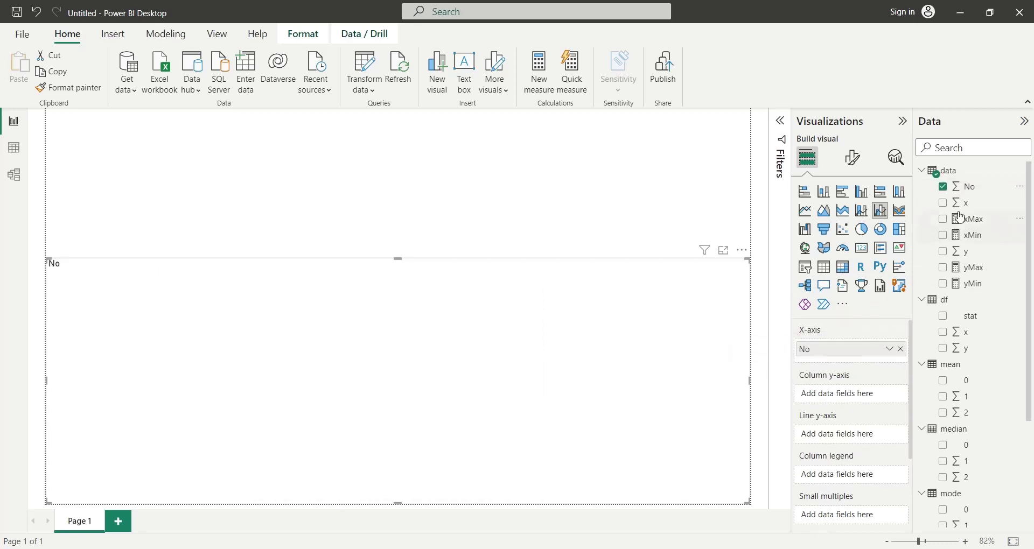
{"action": "left_click_drag", "start_coordinate": [962, 203], "coordinate": [843, 396]}
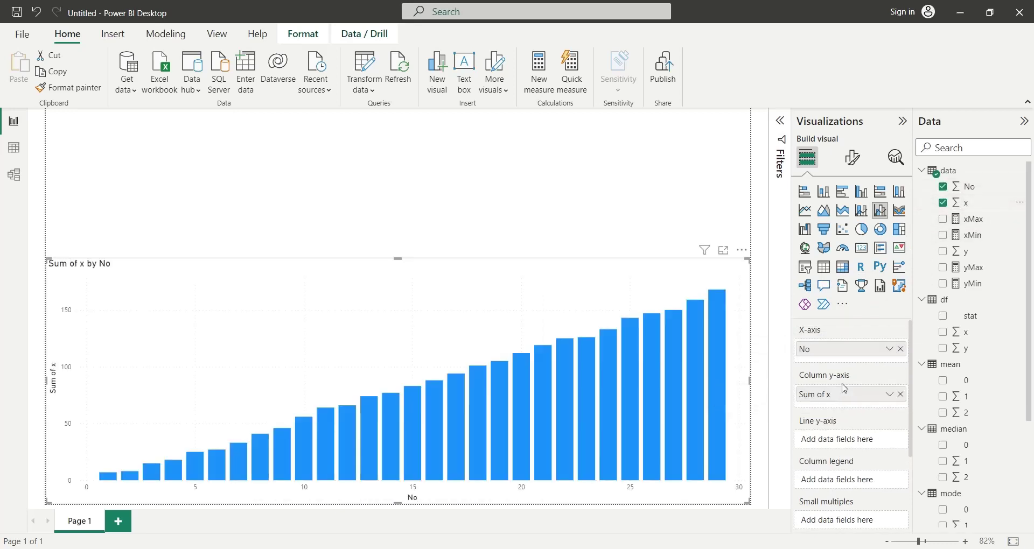
Plot y as the chart's line and rename the column and line fields to X and Y
{"action": "left_click_drag", "start_coordinate": [963, 250], "coordinate": [851, 441]}
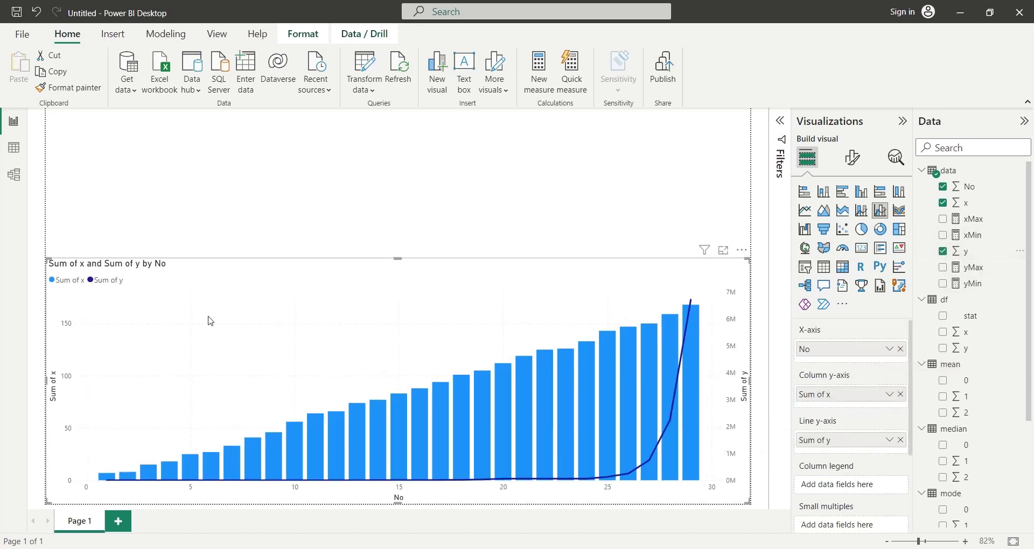
{"action": "double_click", "coordinate": [816, 401]}
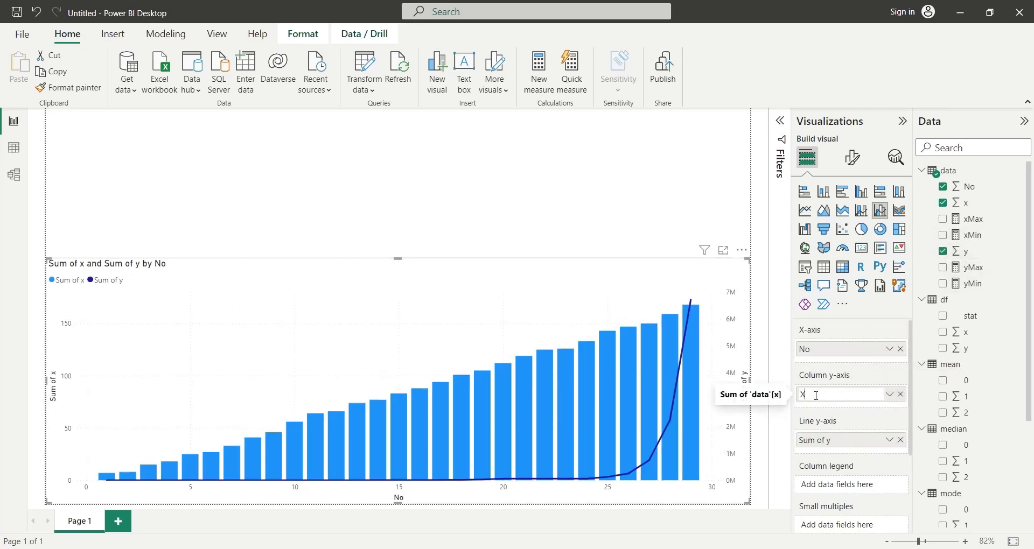
{"action": "double_click", "coordinate": [823, 442]}
{"action": "type", "text": "Y"}
{"action": "key", "text": "Return"}
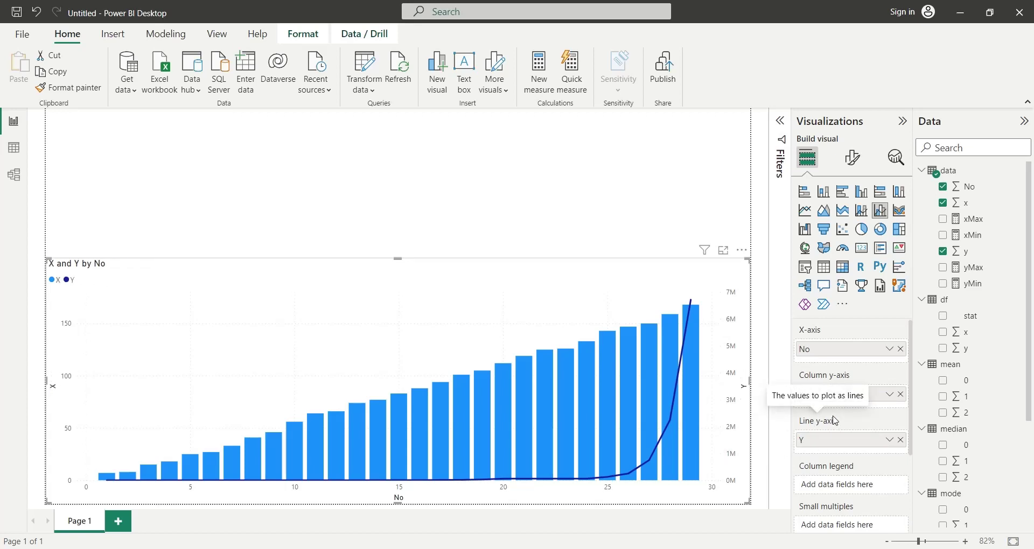
Rename the No axis field to Number so the title reads 'X and Y by Number'
{"action": "double_click", "coordinate": [819, 351]}
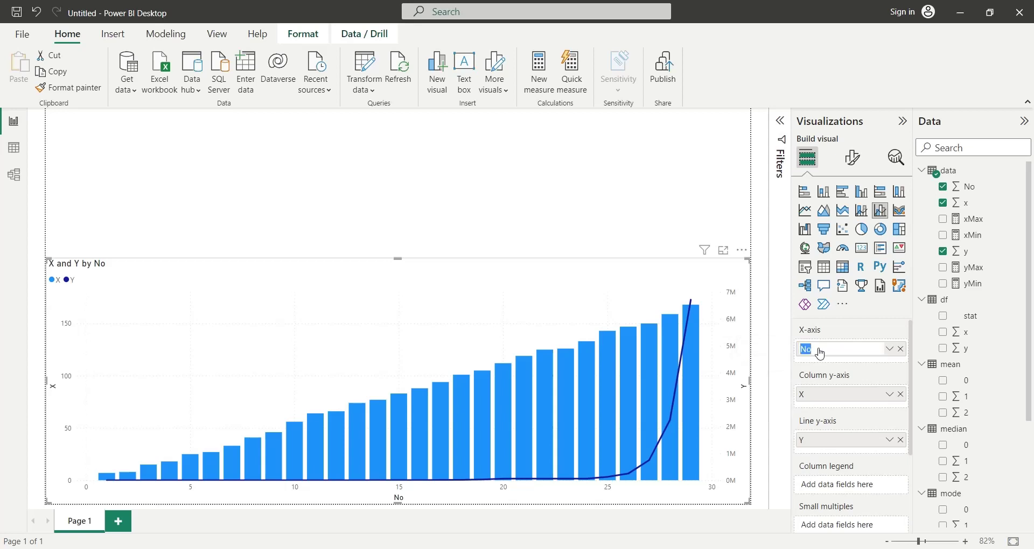
{"action": "type", "text": "S"}
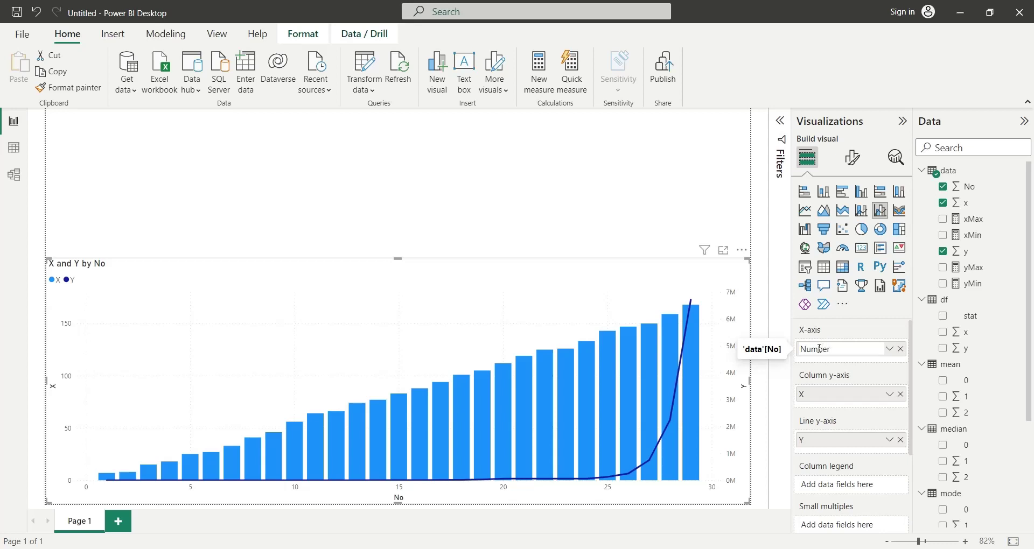
{"action": "type", "text": "umber"}
{"action": "key", "text": "Return"}
{"action": "left_click", "coordinate": [546, 234]}
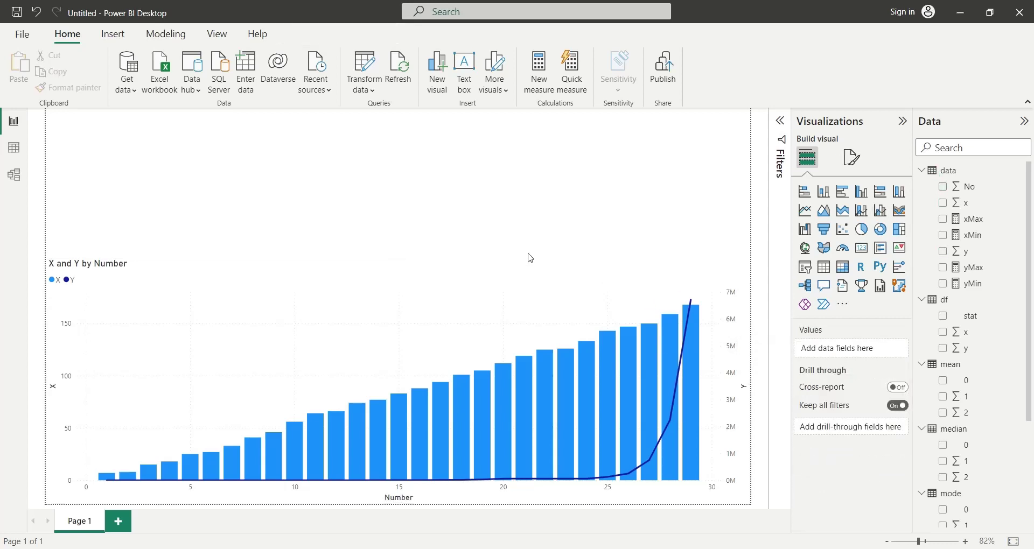
{"action": "left_click", "coordinate": [522, 283]}
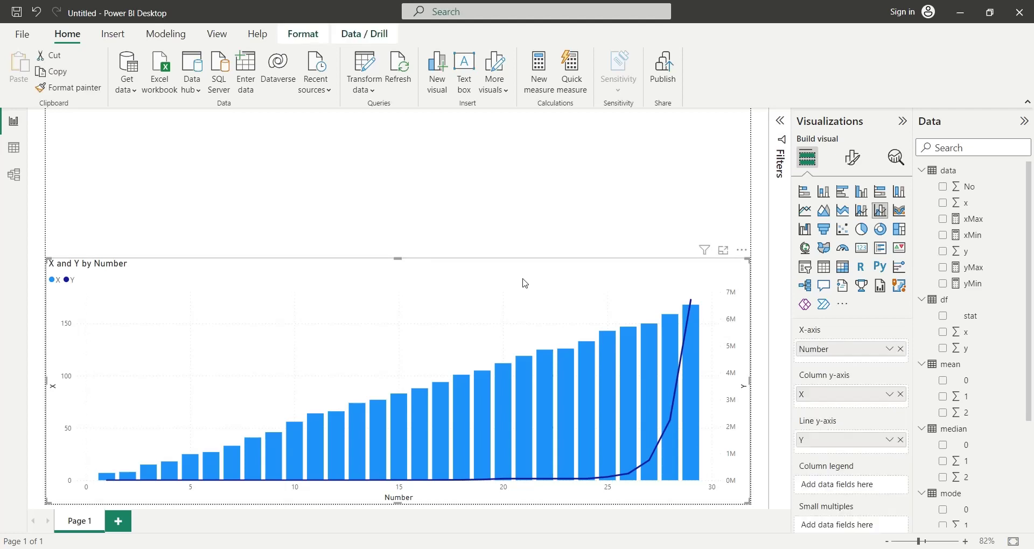
{"action": "left_click", "coordinate": [524, 239]}
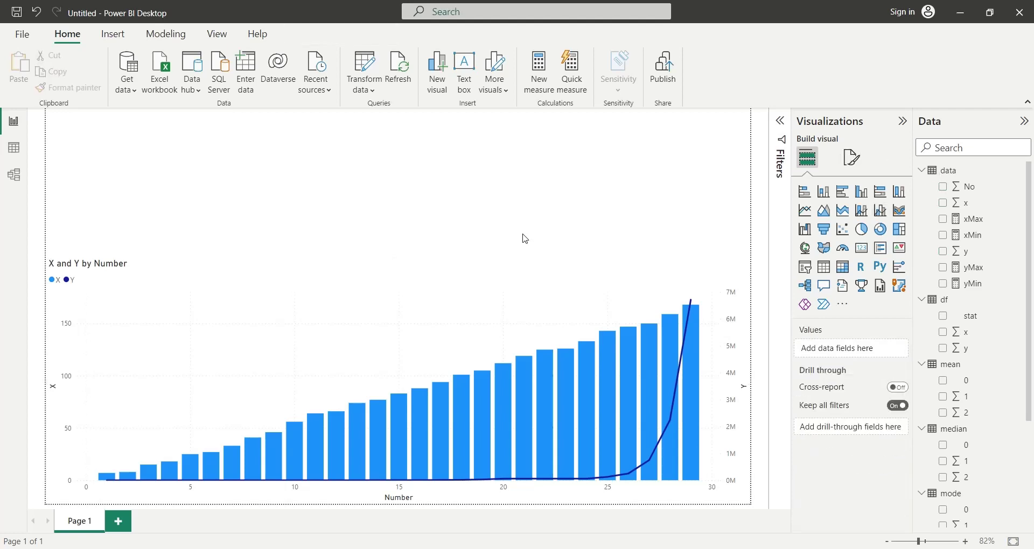
Insert a text box as a thin strip across the top of the page
{"action": "left_click", "coordinate": [113, 34]}
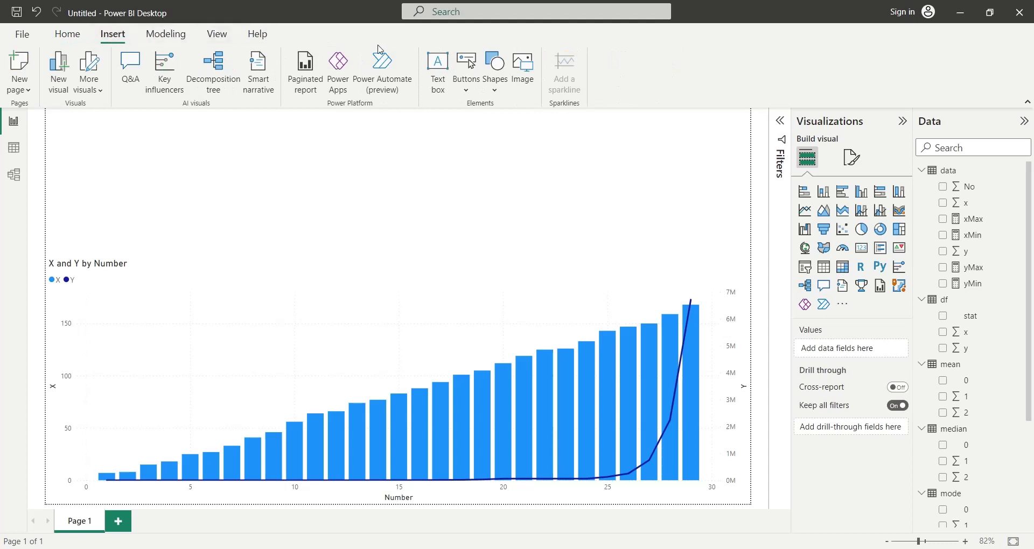
{"action": "left_click", "coordinate": [438, 69]}
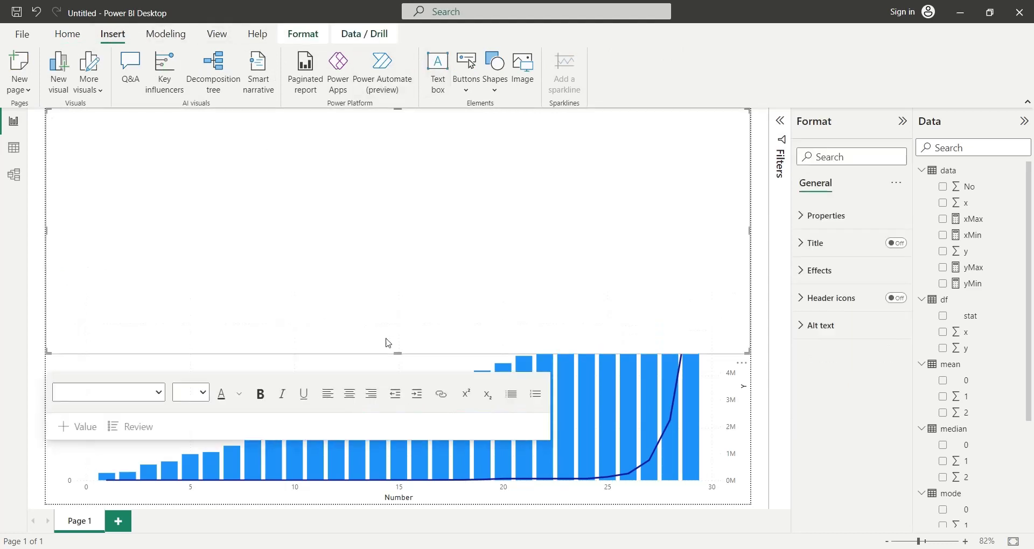
{"action": "left_click_drag", "start_coordinate": [397, 352], "coordinate": [391, 140]}
{"action": "left_click", "coordinate": [390, 138]}
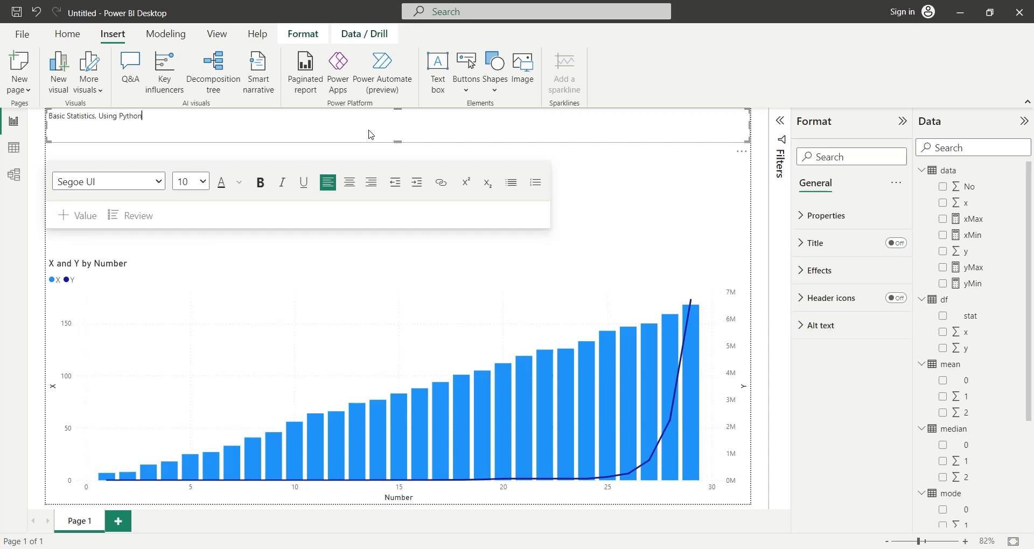
Set the 'Basic Statistics, Using Python' title to font size 28
{"action": "key", "text": "ctrl+a"}
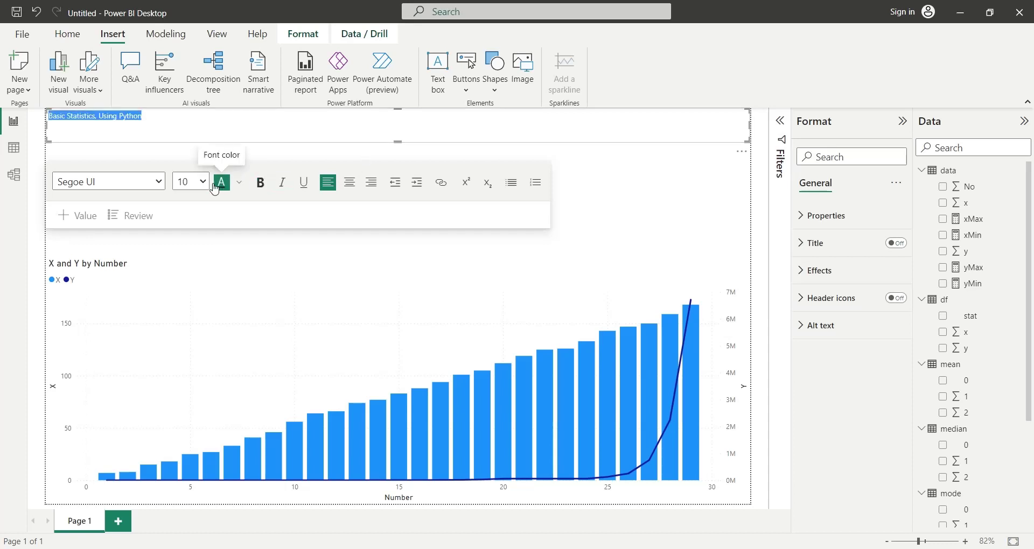
{"action": "left_click", "coordinate": [203, 182]}
{"action": "left_click", "coordinate": [188, 442]}
{"action": "left_click", "coordinate": [200, 182]}
{"action": "left_click", "coordinate": [185, 348]}
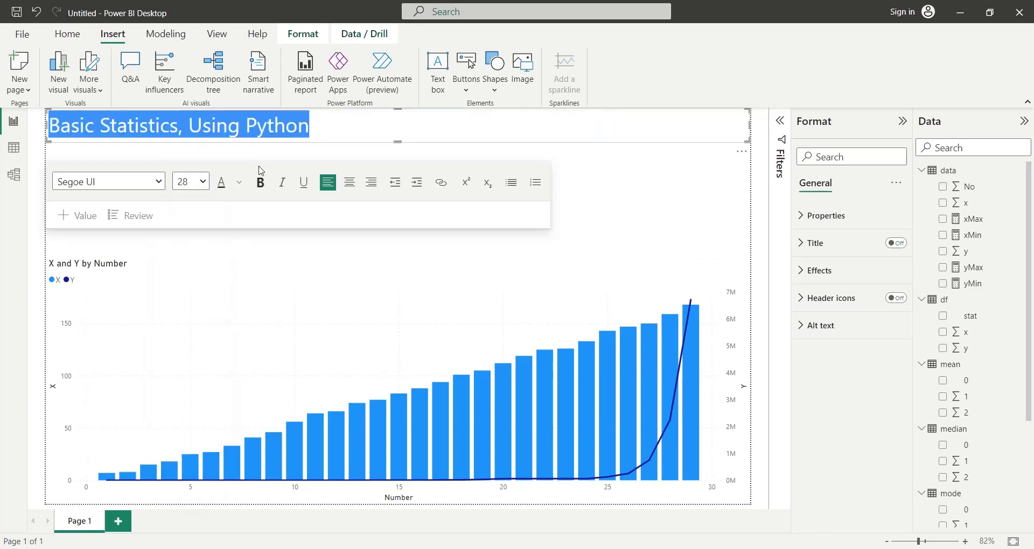
{"action": "left_click", "coordinate": [393, 147]}
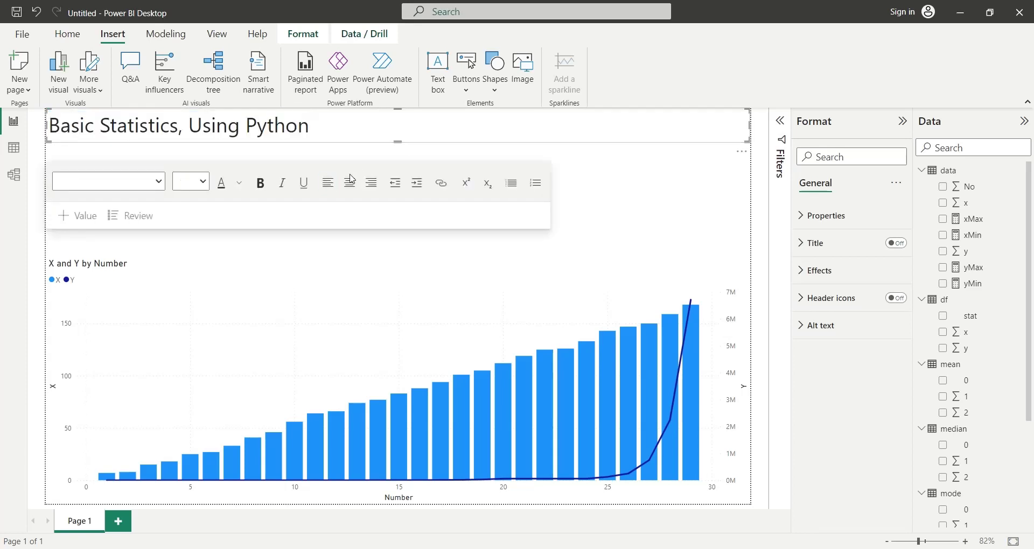
{"action": "left_click", "coordinate": [548, 200]}
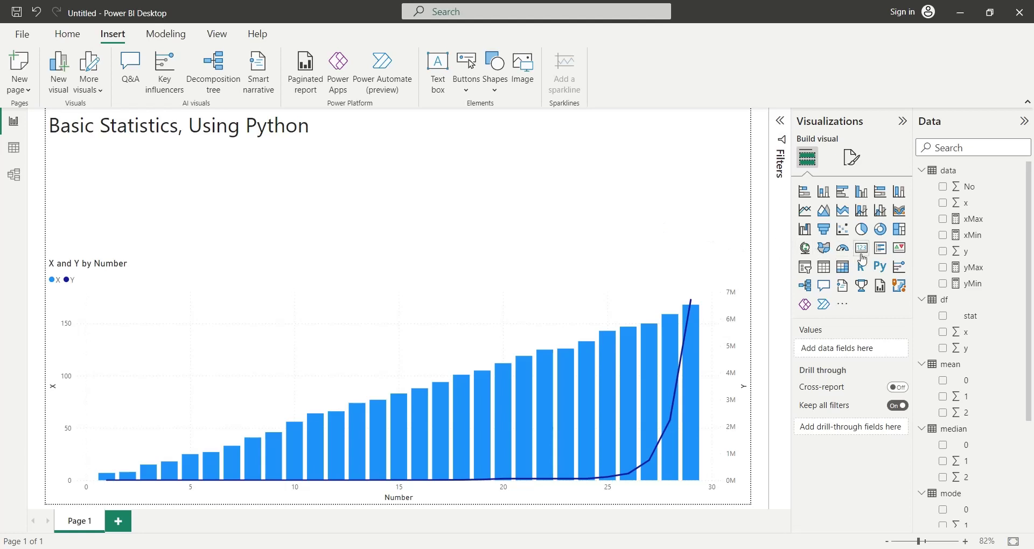
Insert a gauge and shrink it to a small box at the left
{"action": "left_click", "coordinate": [842, 248]}
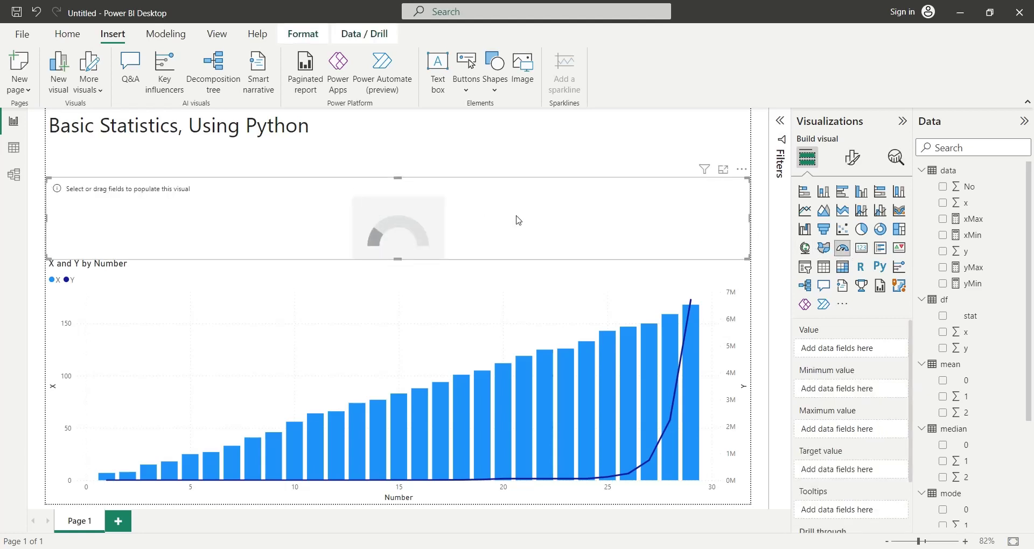
{"action": "left_click", "coordinate": [751, 224]}
{"action": "left_click", "coordinate": [748, 223]}
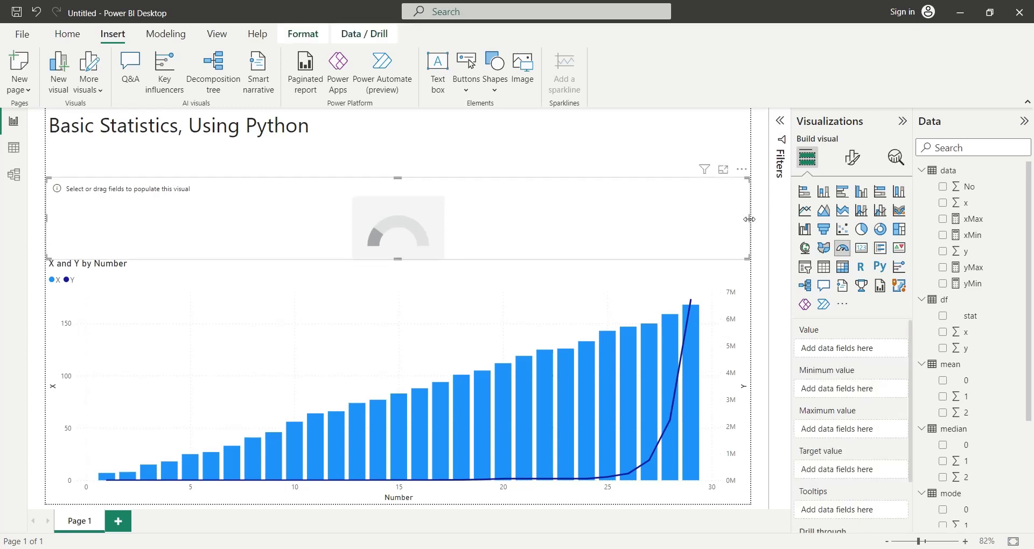
{"action": "left_click_drag", "start_coordinate": [749, 220], "coordinate": [173, 220]}
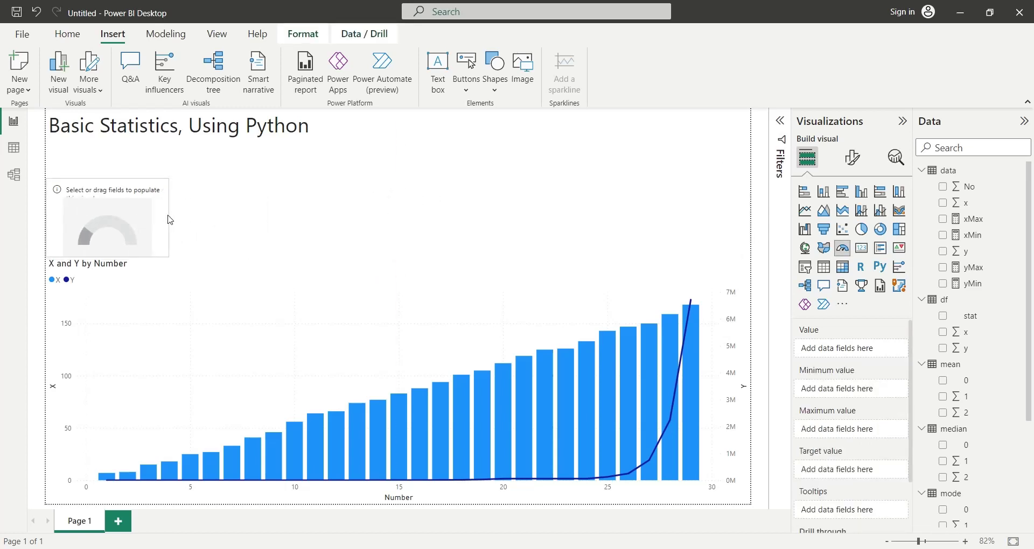
Give the gauge xMax as maximum, xMin as minimum and mean 1 as value renamed 'Mean (x)'
{"action": "left_click", "coordinate": [852, 158]}
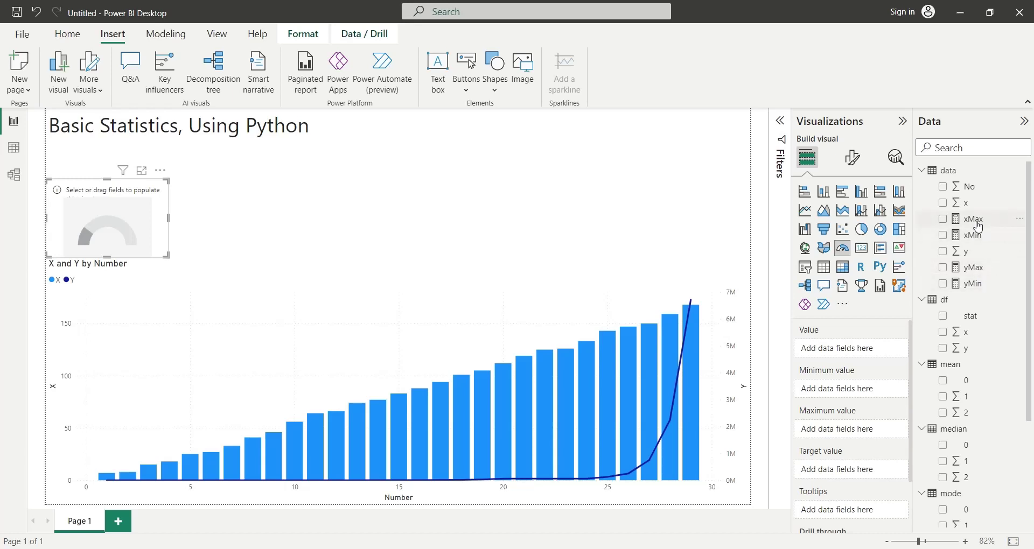
{"action": "left_click_drag", "start_coordinate": [977, 227], "coordinate": [850, 430]}
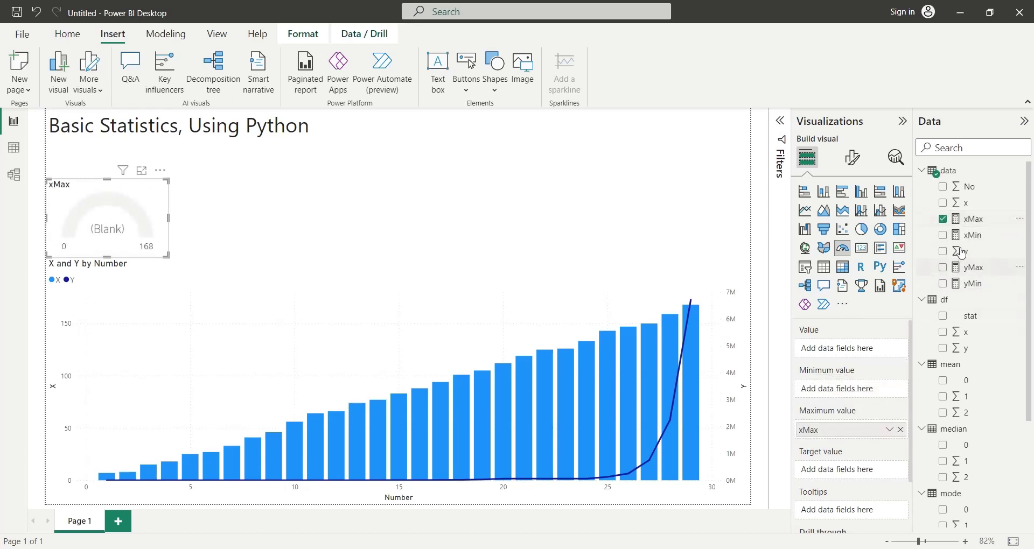
{"action": "left_click_drag", "start_coordinate": [972, 235], "coordinate": [850, 393]}
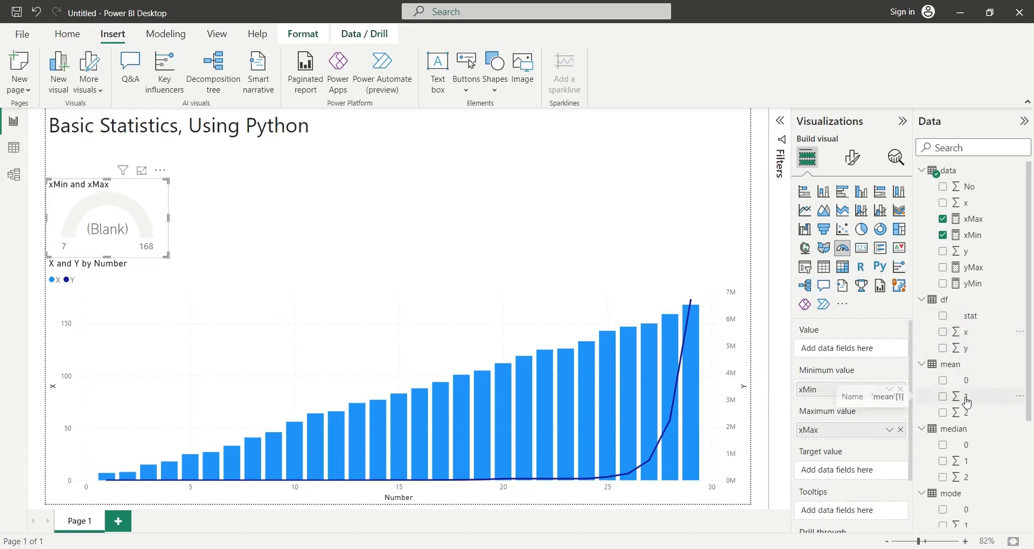
{"action": "left_click_drag", "start_coordinate": [967, 401], "coordinate": [854, 350]}
{"action": "double_click", "coordinate": [855, 354]}
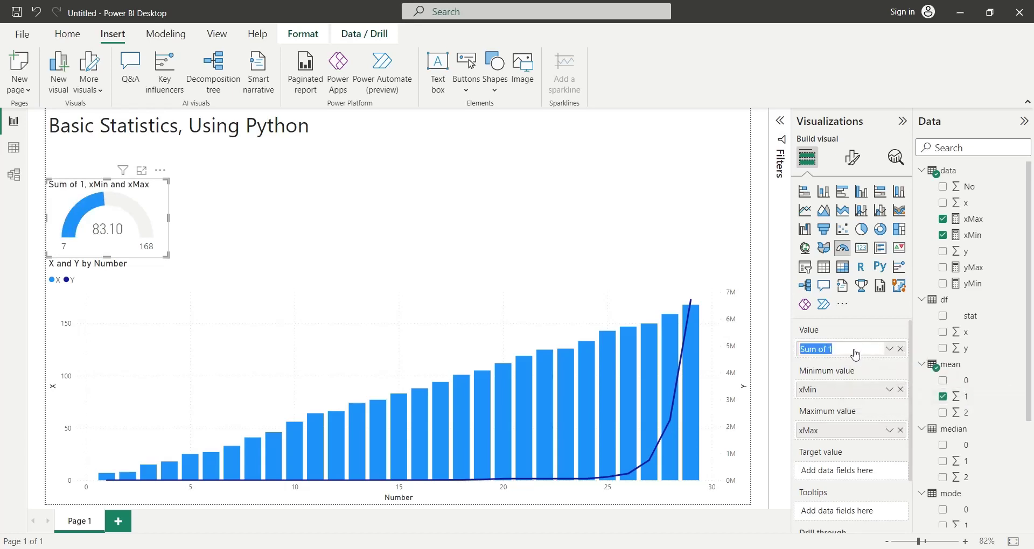
{"action": "type", "text": "Mean (x)"}
{"action": "key", "text": "Return"}
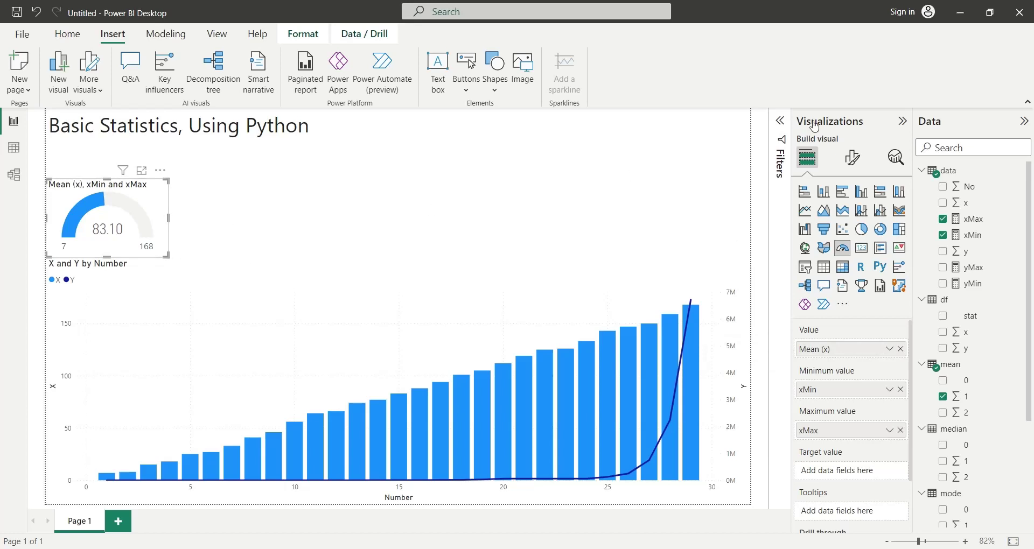
Size the gauge to 256 by 144 in General formatting and move it under the title
{"action": "left_click", "coordinate": [851, 158]}
{"action": "left_click", "coordinate": [851, 221]}
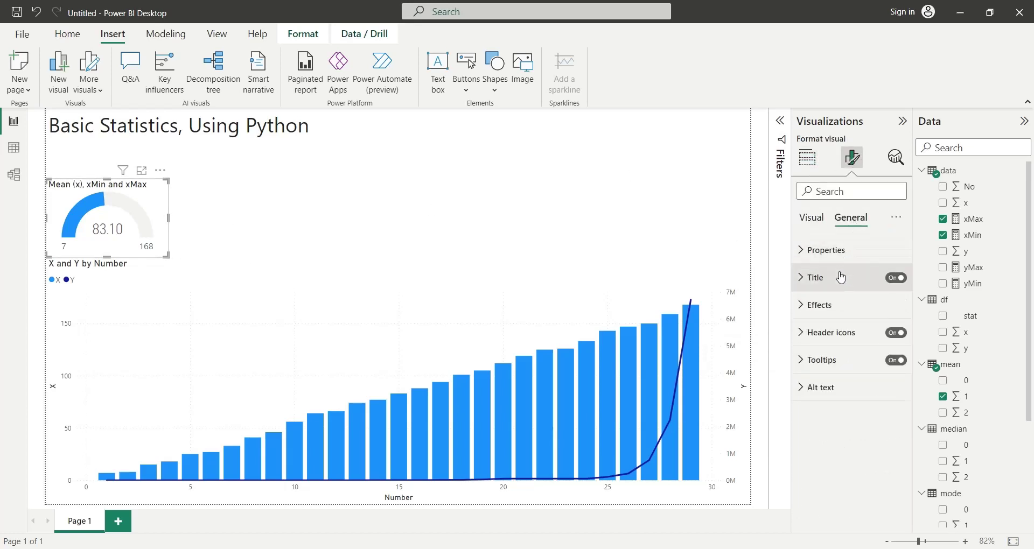
{"action": "left_click", "coordinate": [839, 256]}
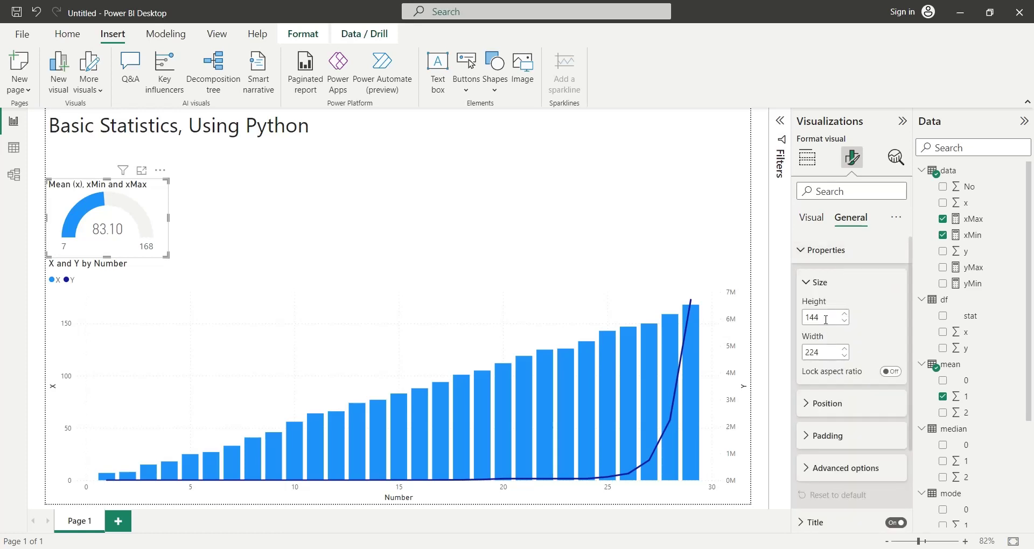
{"action": "left_click_drag", "start_coordinate": [814, 318], "coordinate": [779, 317]}
{"action": "type", "text": "150"}
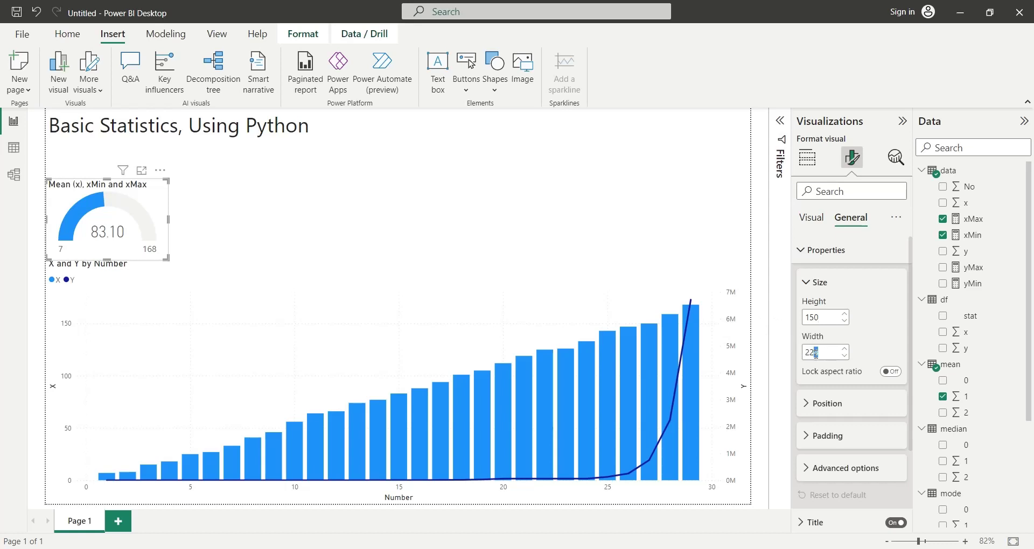
{"action": "type", "text": "55"}
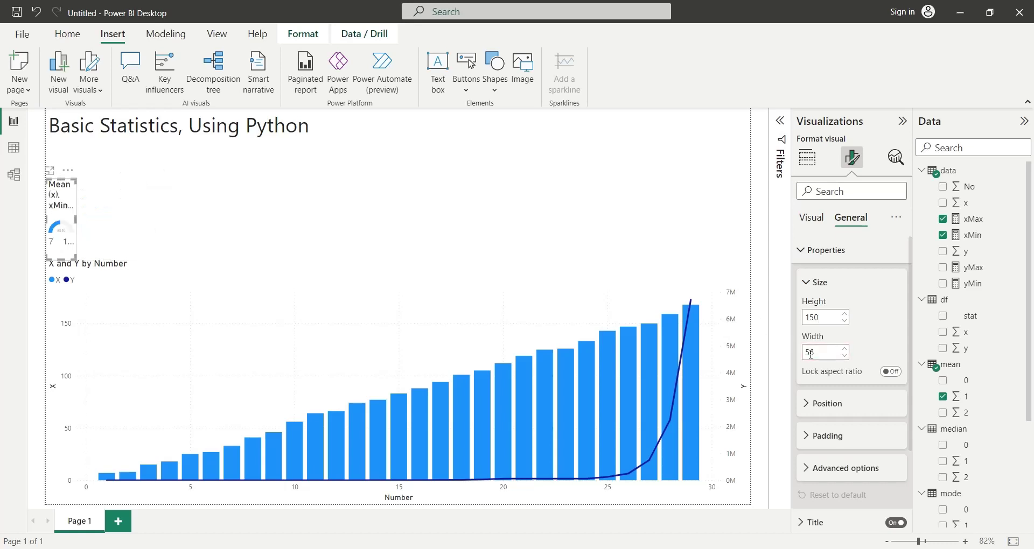
{"action": "double_click", "coordinate": [804, 352]}
{"action": "type", "text": "2"}
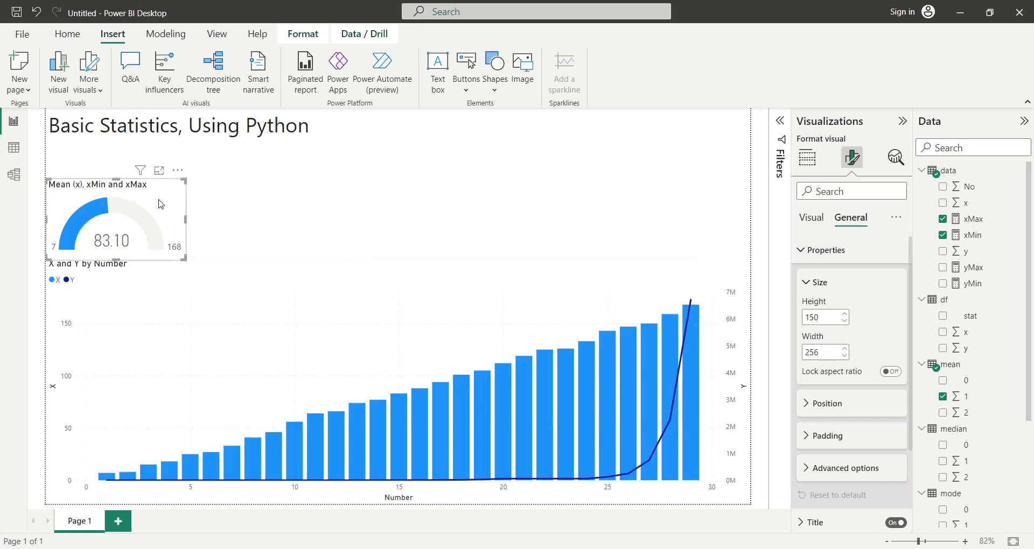
{"action": "left_click_drag", "start_coordinate": [162, 203], "coordinate": [159, 167]}
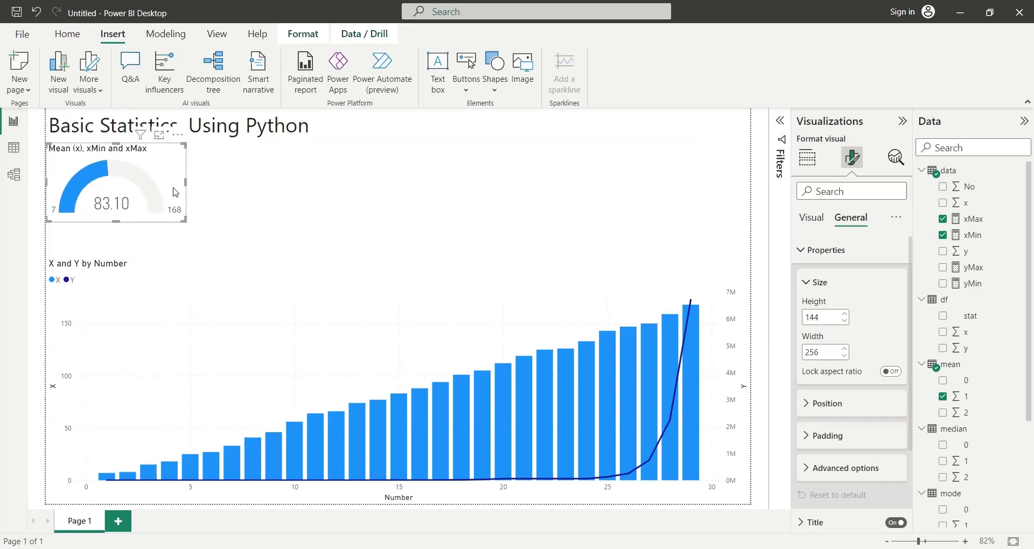
Duplicate the Mean (x) gauge below the original and move the combo chart lower
{"action": "key", "text": "ctrl+c"}
{"action": "key", "text": "ctrl+v"}
{"action": "left_click_drag", "start_coordinate": [176, 193], "coordinate": [167, 254]}
{"action": "left_click", "coordinate": [276, 243]}
{"action": "left_click_drag", "start_coordinate": [353, 268], "coordinate": [387, 307]}
Replace the copy's value with mean field 2, renamed 'Mean (y)'
{"action": "left_click", "coordinate": [180, 254]}
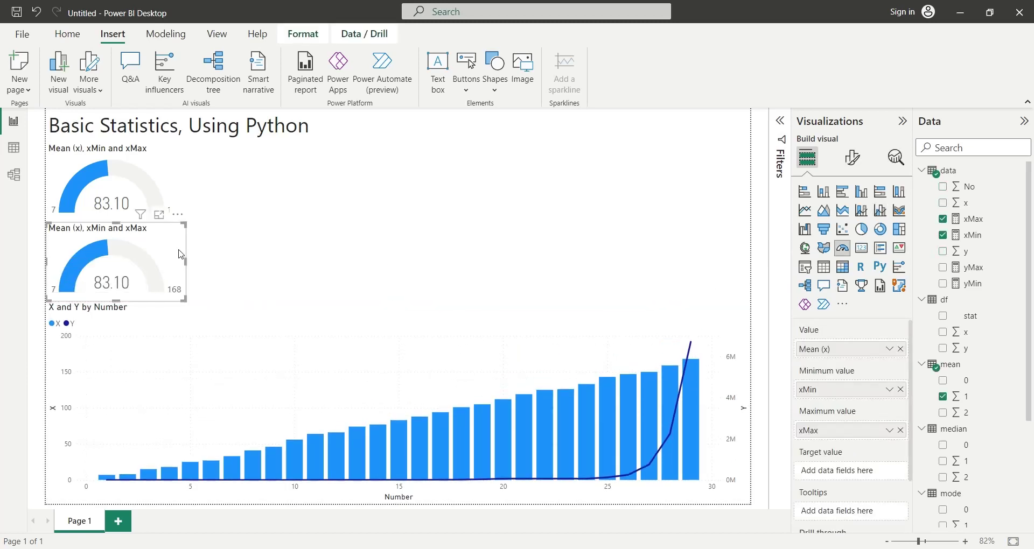
{"action": "left_click", "coordinate": [900, 349]}
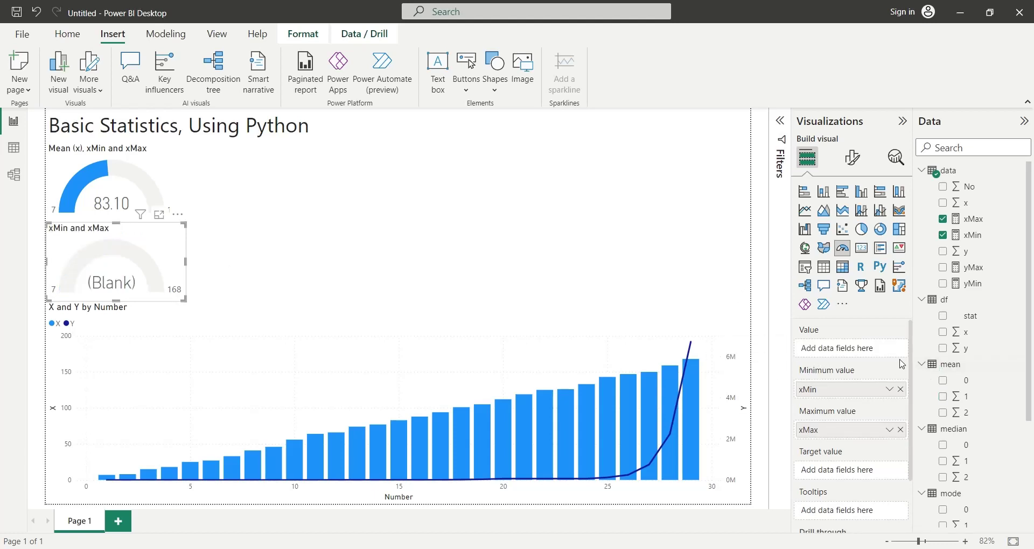
{"action": "left_click", "coordinate": [975, 350]}
{"action": "left_click", "coordinate": [979, 414]}
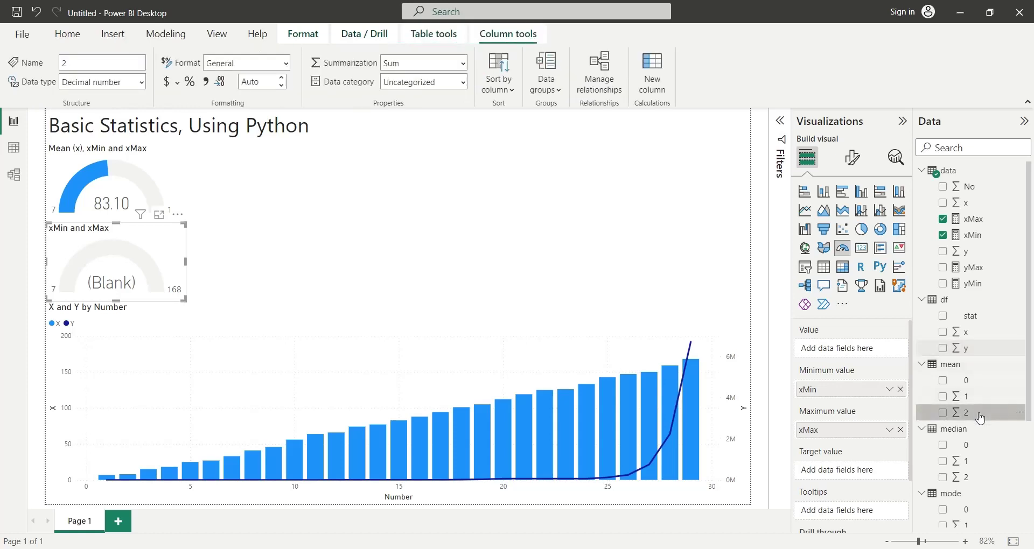
{"action": "left_click_drag", "start_coordinate": [977, 417], "coordinate": [865, 354]}
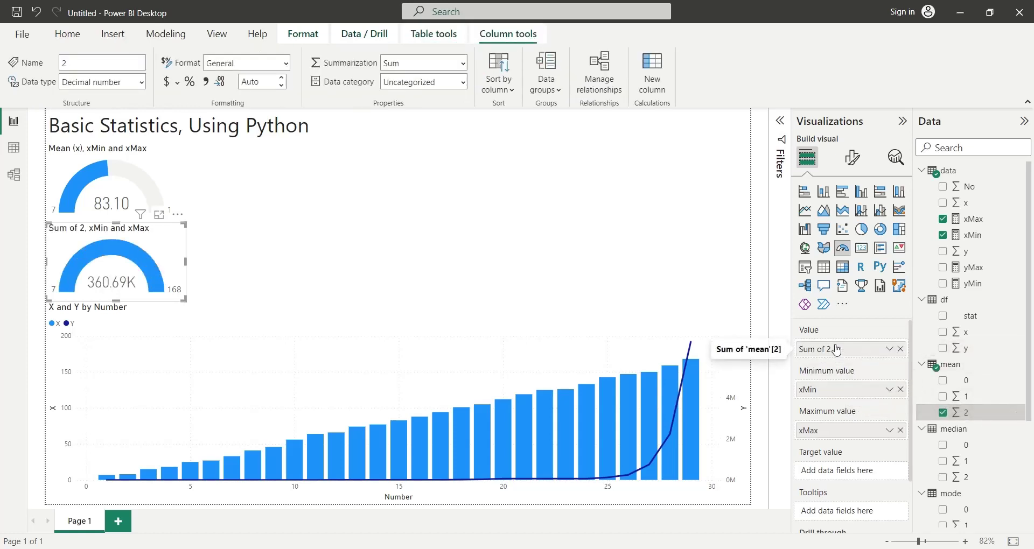
{"action": "double_click", "coordinate": [837, 348]}
{"action": "type", "text": "Mea"}
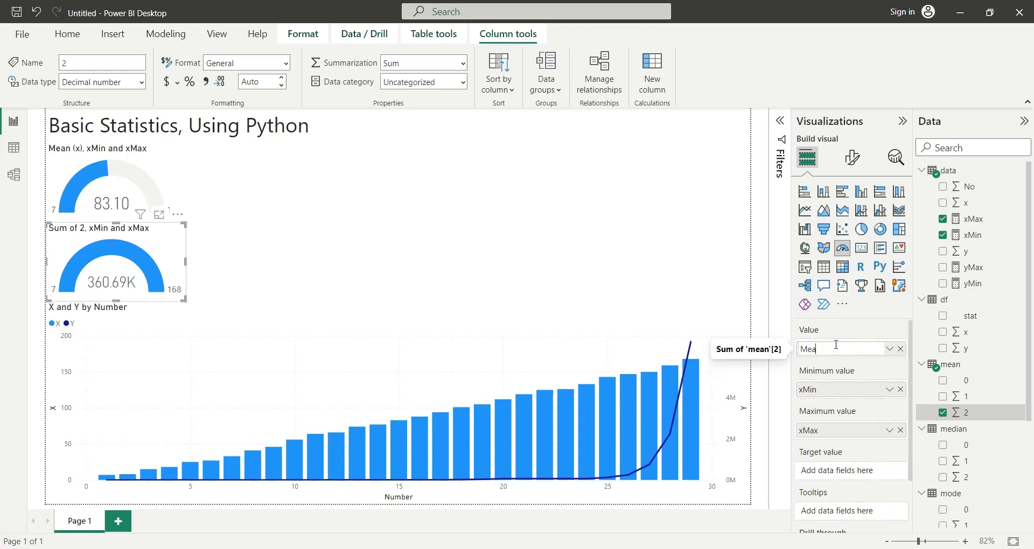
{"action": "type", "text": "n "}
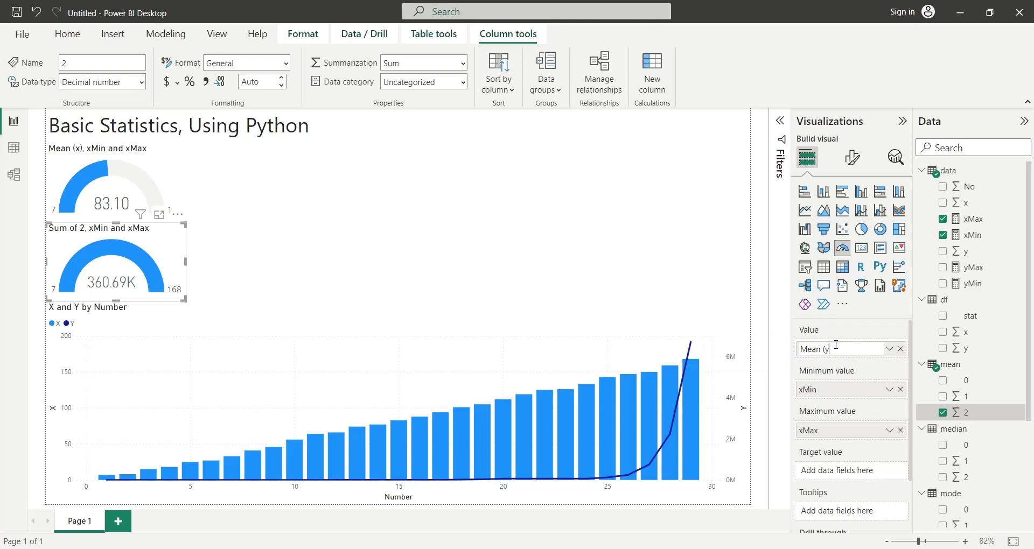
{"action": "type", "text": "(y)"}
{"action": "key", "text": "Return"}
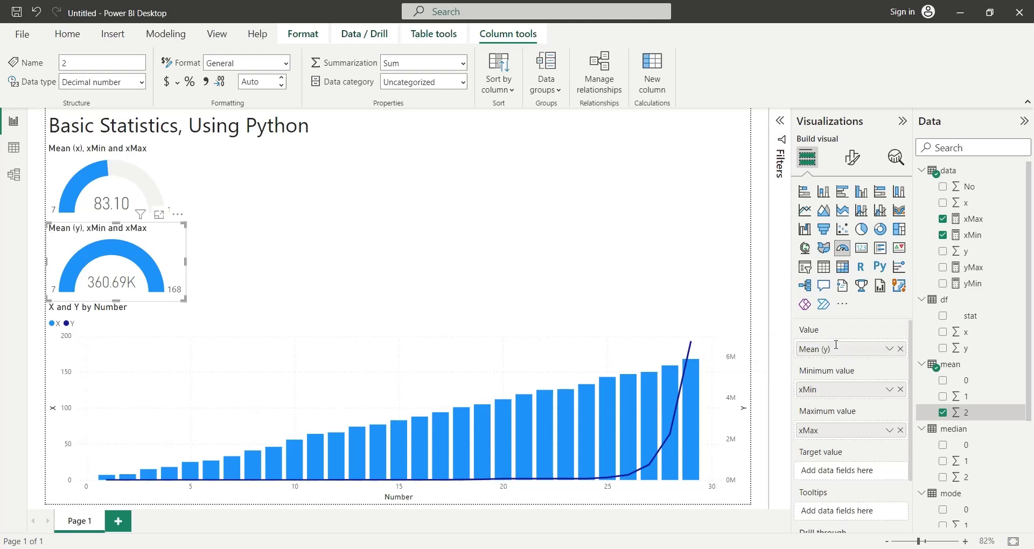
Replace the copy's xMin and xMax range fields with yMin and yMax
{"action": "left_click", "coordinate": [900, 389]}
{"action": "left_click", "coordinate": [900, 429]}
{"action": "left_click_drag", "start_coordinate": [972, 267], "coordinate": [860, 386]}
{"action": "left_click", "coordinate": [231, 245]}
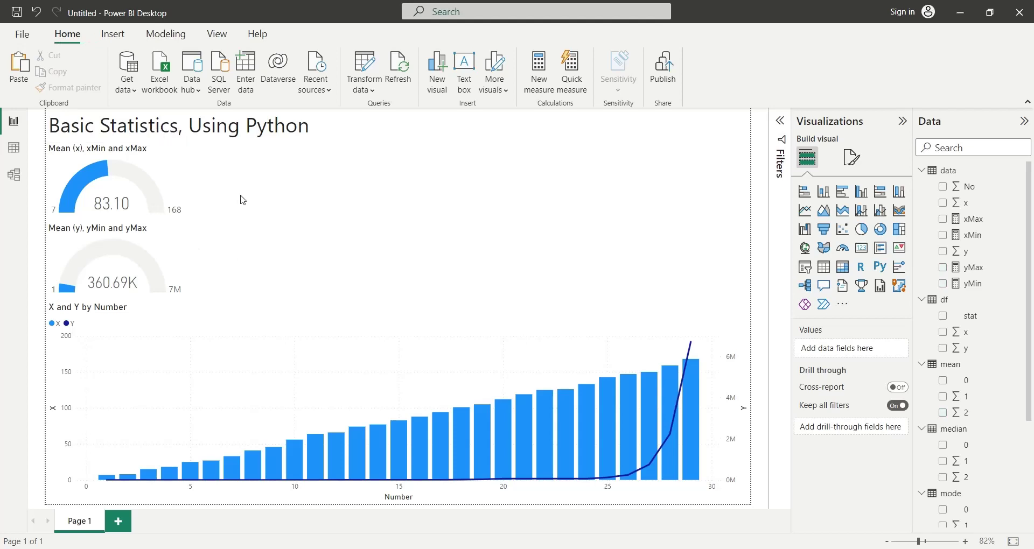
Duplicate the Mean (x) gauge into a Median (x) gauge showing median field 1
{"action": "left_click", "coordinate": [173, 186]}
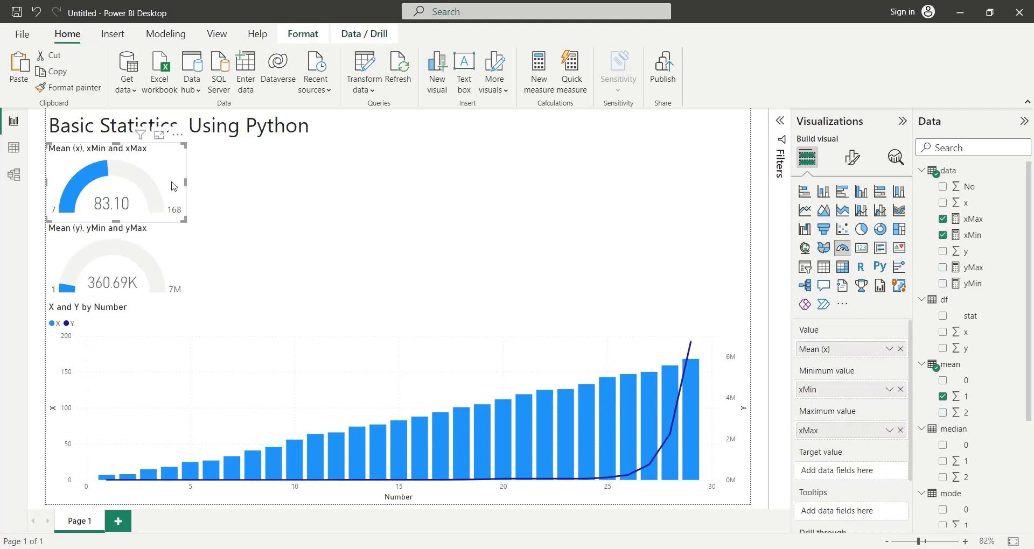
{"action": "key", "text": "ctrl+c"}
{"action": "key", "text": "ctrl+v"}
{"action": "left_click_drag", "start_coordinate": [966, 461], "coordinate": [841, 351]}
{"action": "double_click", "coordinate": [841, 349]}
{"action": "type", "text": "Median"}
{"action": "key", "text": "Return"}
Duplicate the Mean (y) gauge into a Median (y) gauge showing median field 2
{"action": "left_click", "coordinate": [111, 263]}
{"action": "key", "text": "ctrl+c"}
{"action": "key", "text": "ctrl+v"}
{"action": "left_click", "coordinate": [900, 348]}
{"action": "left_click_drag", "start_coordinate": [967, 477], "coordinate": [842, 351]}
{"action": "double_click", "coordinate": [841, 349]}
{"action": "type", "text": "Median (y)"}
Copy the Median (x) gauge into a Mode (x) gauge using mode field 1
{"action": "left_click", "coordinate": [247, 183]}
{"action": "key", "text": "ctrl+c"}
{"action": "key", "text": "ctrl+v"}
{"action": "left_click", "coordinate": [900, 348]}
{"action": "scroll", "coordinate": [970, 324], "scroll_direction": "down", "scroll_amount": 3}
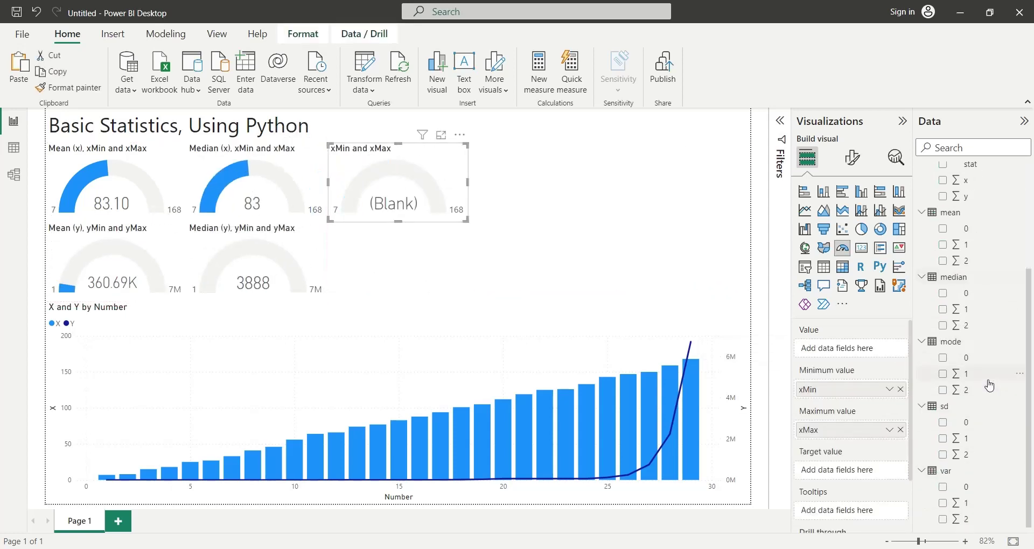
{"action": "left_click", "coordinate": [964, 379]}
{"action": "double_click", "coordinate": [841, 349]}
{"action": "type", "text": "Mode (x)"}
{"action": "key", "text": "Return"}
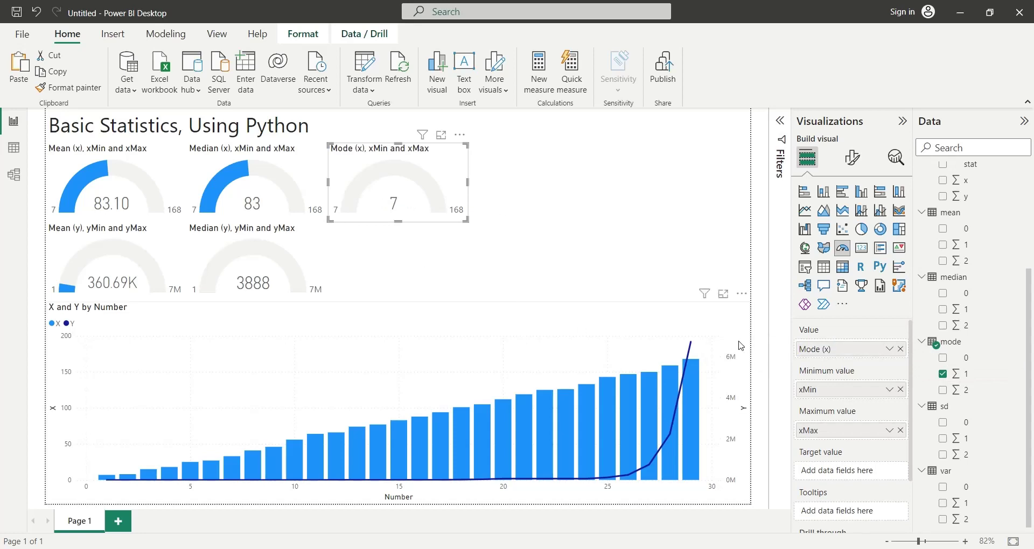
Copy the Median (y) gauge into a Mode (y) gauge using mode field 2
{"action": "left_click", "coordinate": [253, 259]}
{"action": "key", "text": "ctrl+c"}
{"action": "key", "text": "ctrl+v"}
{"action": "left_click", "coordinate": [901, 349]}
{"action": "left_click", "coordinate": [943, 390]}
{"action": "double_click", "coordinate": [830, 348]}
{"action": "type", "text": "Mode (y)"}
Add a top-right gauge showing sd field 1, named 'St. Deviation (x)'
{"action": "left_click", "coordinate": [393, 183]}
{"action": "key", "text": "ctrl+c"}
{"action": "key", "text": "ctrl+v"}
{"action": "left_click", "coordinate": [901, 349]}
{"action": "left_click", "coordinate": [942, 439]}
{"action": "double_click", "coordinate": [845, 349]}
{"action": "type", "text": "Standard Deviation (x)"}
{"action": "key", "text": "Return"}
{"action": "double_click", "coordinate": [845, 349]}
{"action": "type", "text": "St. Deviation (x)"}
{"action": "key", "text": "Return"}
Copy the Mode (y) gauge into a St. Deviation (y) gauge using sd field 2
{"action": "left_click", "coordinate": [456, 251]}
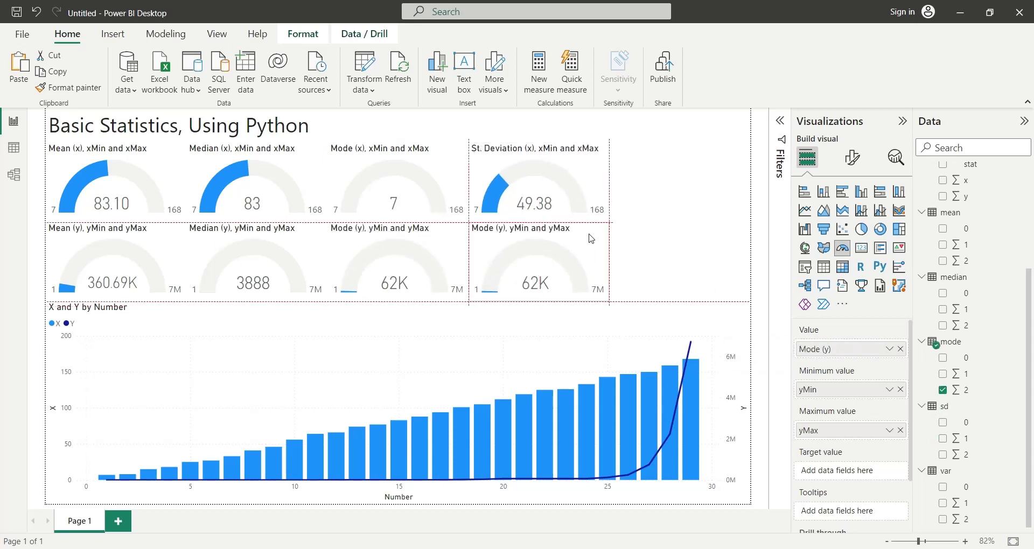
{"action": "key", "text": "ctrl+c"}
{"action": "key", "text": "ctrl+v"}
{"action": "left_click", "coordinate": [900, 348]}
{"action": "left_click", "coordinate": [943, 454]}
{"action": "double_click", "coordinate": [829, 349]}
{"action": "type", "text": "St. Deviation (y)"}
{"action": "key", "text": "Return"}
Add a Variance (x) gauge at the top right showing var field 1
{"action": "left_click", "coordinate": [533, 183]}
{"action": "key", "text": "ctrl+c"}
{"action": "key", "text": "ctrl+v"}
{"action": "left_click", "coordinate": [900, 349]}
{"action": "left_click", "coordinate": [942, 503]}
{"action": "double_click", "coordinate": [855, 349]}
{"action": "type", "text": "Variance (x)"}
{"action": "key", "text": "Return"}
Copy the St. Deviation (y) gauge into a Variance (y) gauge using var field 2
{"action": "left_click", "coordinate": [602, 257]}
{"action": "key", "text": "ctrl+c"}
{"action": "key", "text": "ctrl+v"}
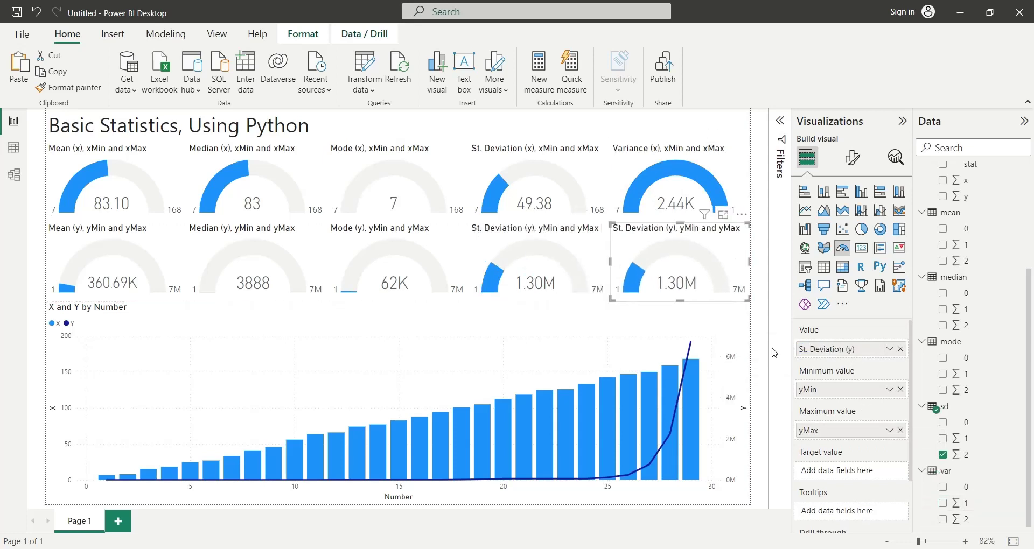
{"action": "left_click", "coordinate": [900, 348]}
{"action": "left_click", "coordinate": [942, 519]}
{"action": "double_click", "coordinate": [848, 349]}
{"action": "type", "text": "Variance (y)"}
{"action": "key", "text": "Return"}
{"action": "left_click", "coordinate": [769, 345]}
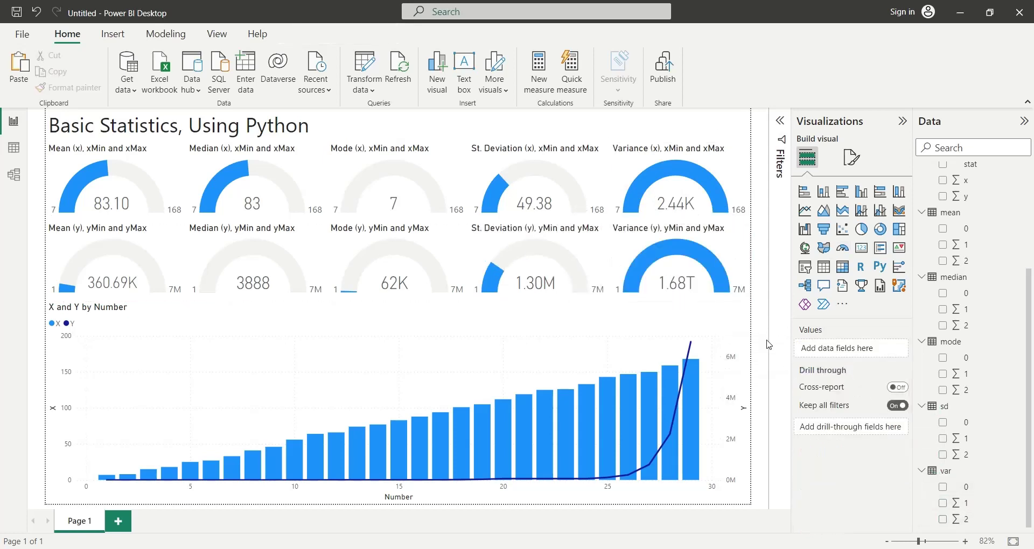